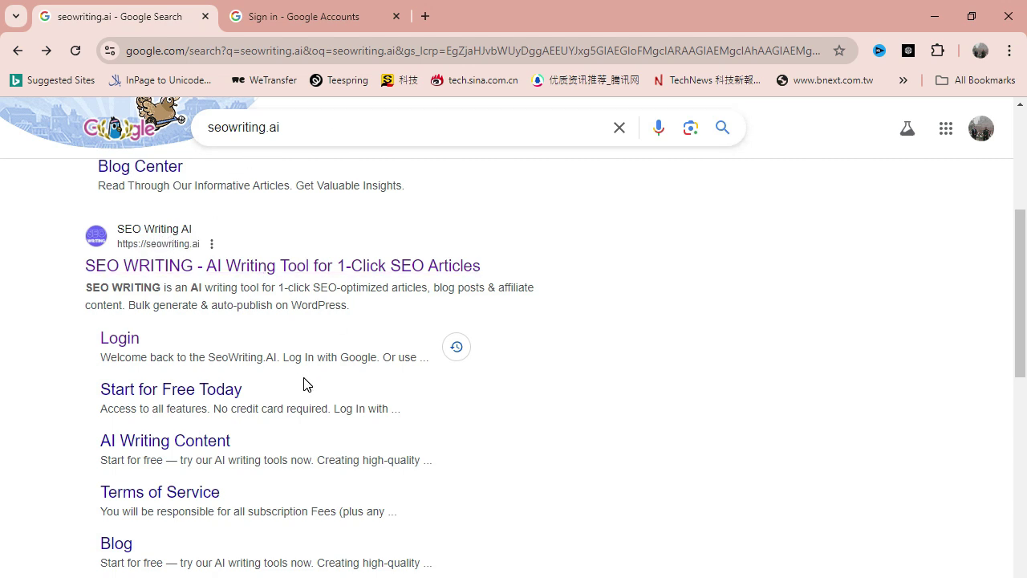
- Open the SEO Writing AI site from the search results and start the 1-Click Blog Post tool
{"action": "left_click", "coordinate": [302, 268]}
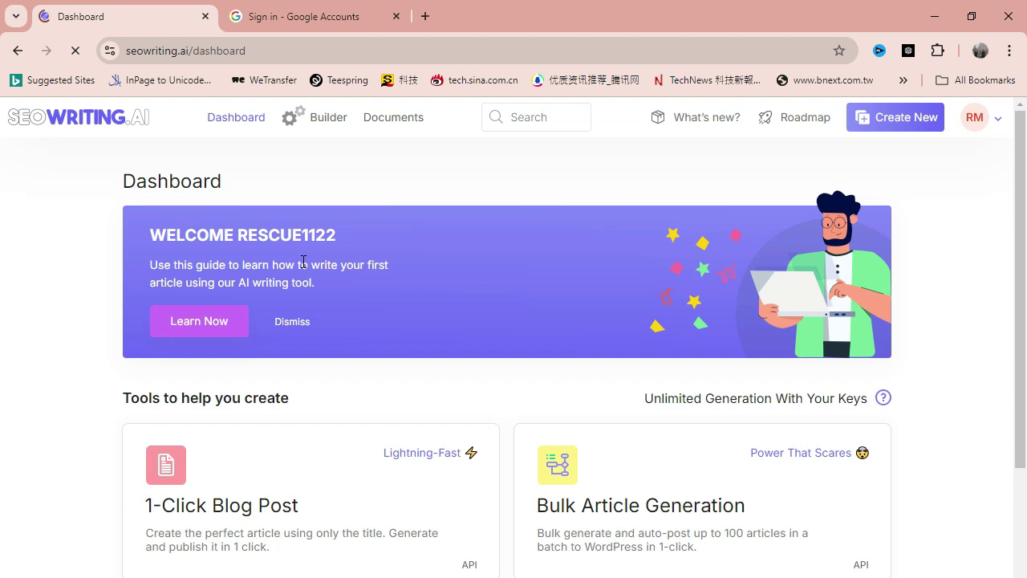
{"action": "scroll", "coordinate": [384, 410], "scroll_direction": "down", "scroll_amount": 1}
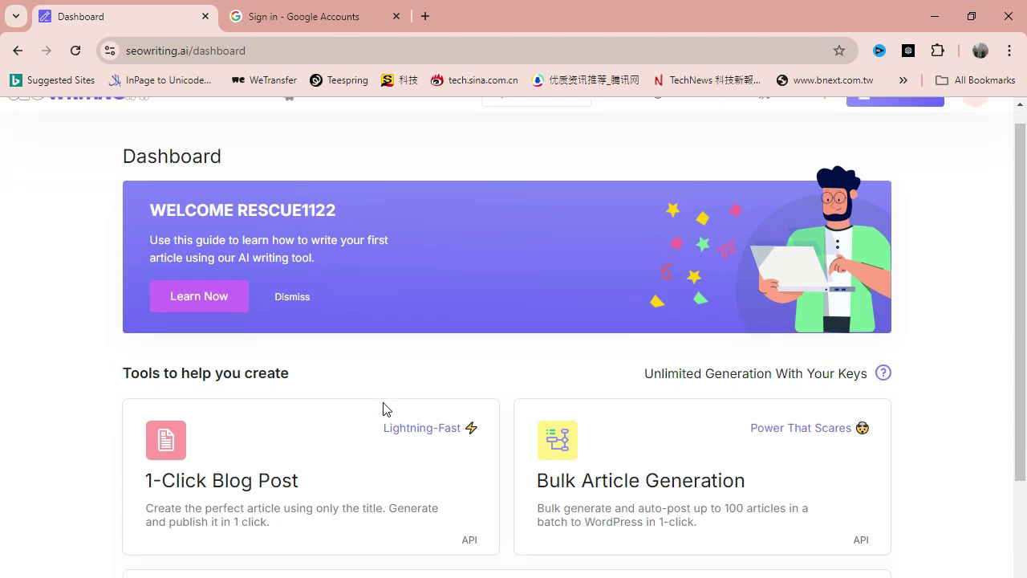
{"action": "scroll", "coordinate": [384, 409], "scroll_direction": "down", "scroll_amount": 2}
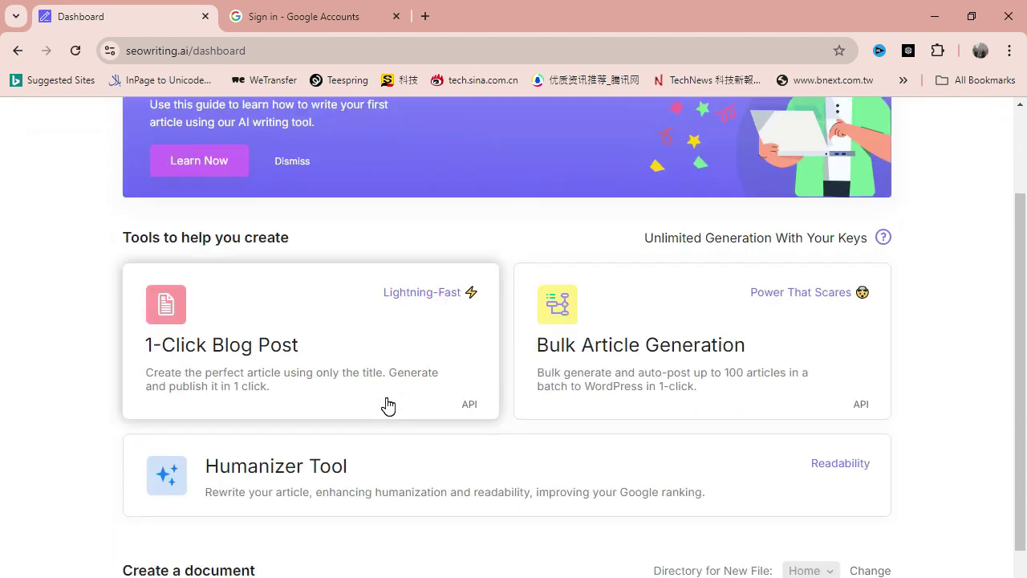
{"action": "left_click", "coordinate": [229, 350]}
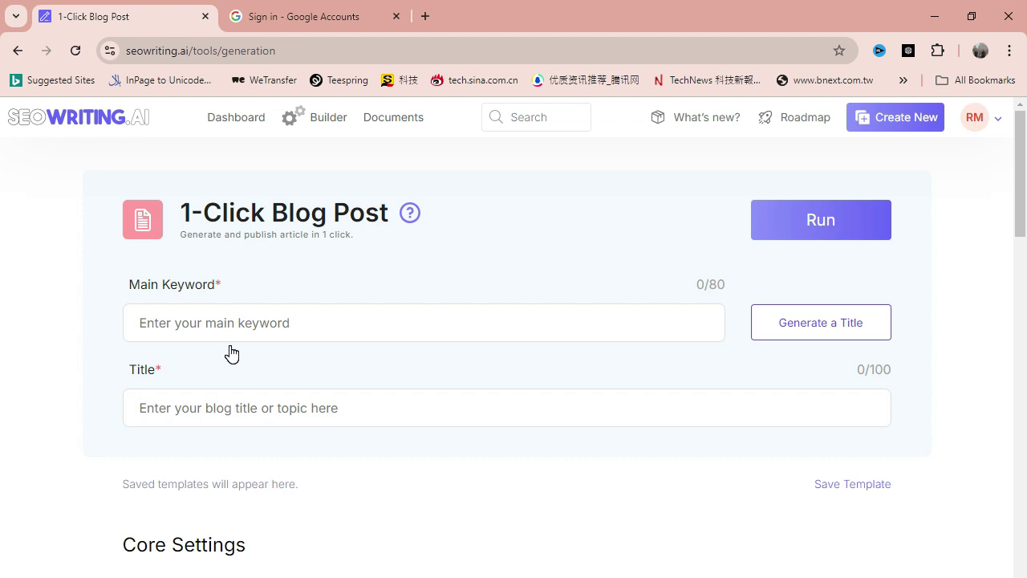
- Enter "top ten latest iphone models" as the main keyword and generate a title from it
{"action": "left_click", "coordinate": [264, 323]}
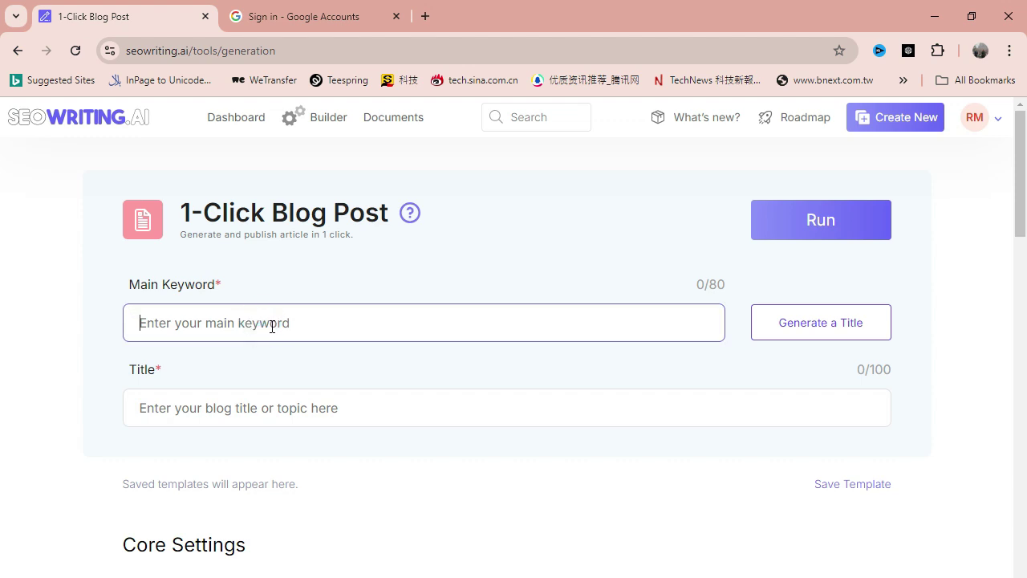
{"action": "type", "text": "top ten latest iphone models"}
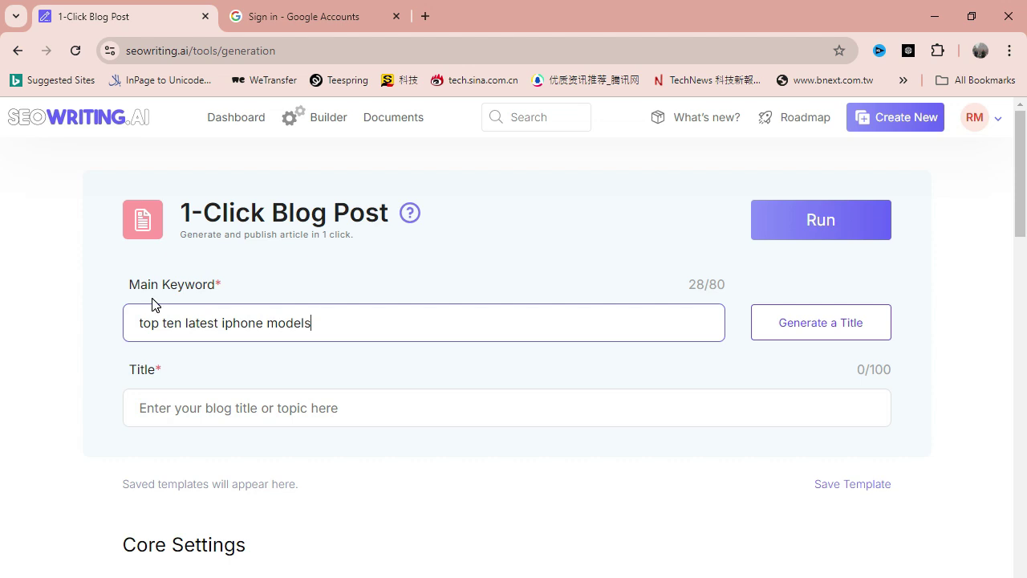
{"action": "left_click", "coordinate": [800, 324]}
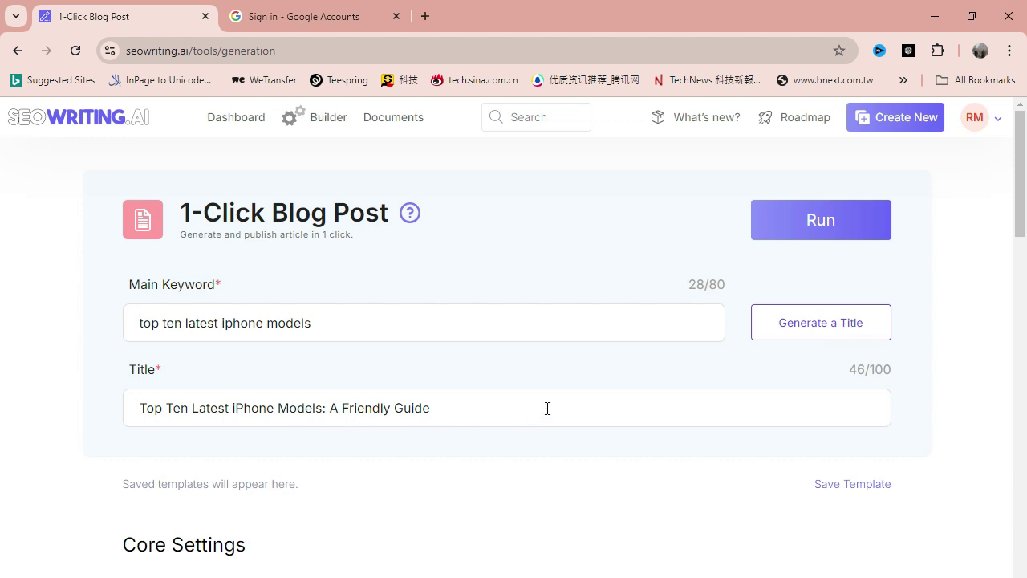
- Set the article size to Large and the tone of voice to Professional in the core settings
{"action": "scroll", "coordinate": [546, 409], "scroll_direction": "down", "scroll_amount": 3}
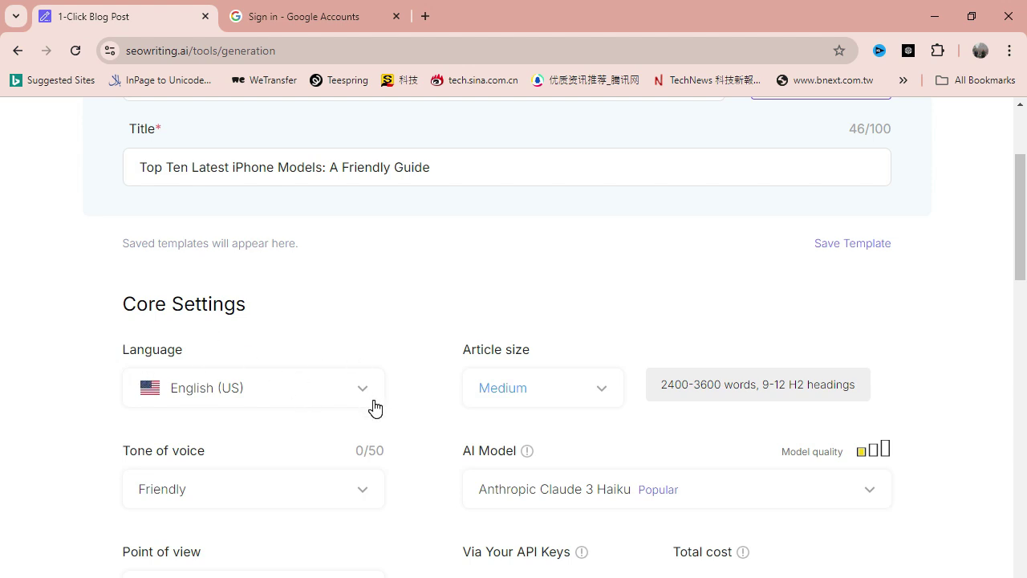
{"action": "left_click", "coordinate": [537, 393]}
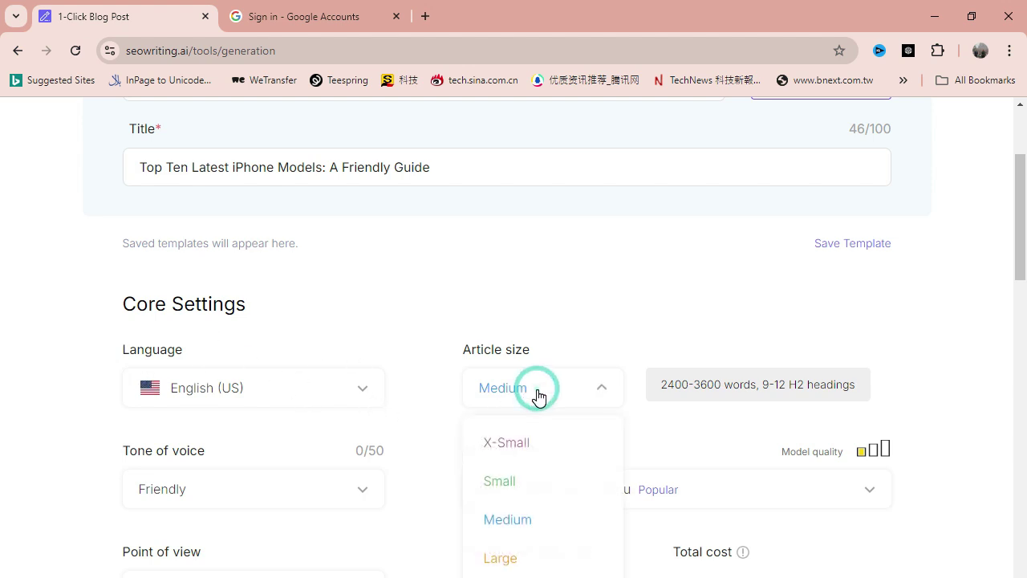
{"action": "left_click", "coordinate": [527, 555]}
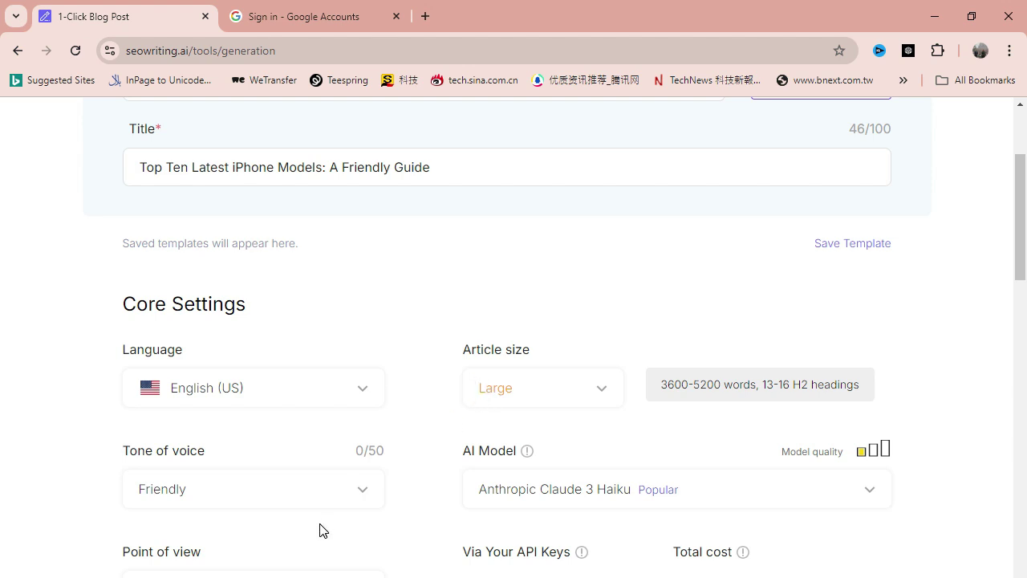
{"action": "left_click", "coordinate": [363, 485]}
{"action": "scroll", "coordinate": [365, 504], "scroll_direction": "down", "scroll_amount": 2}
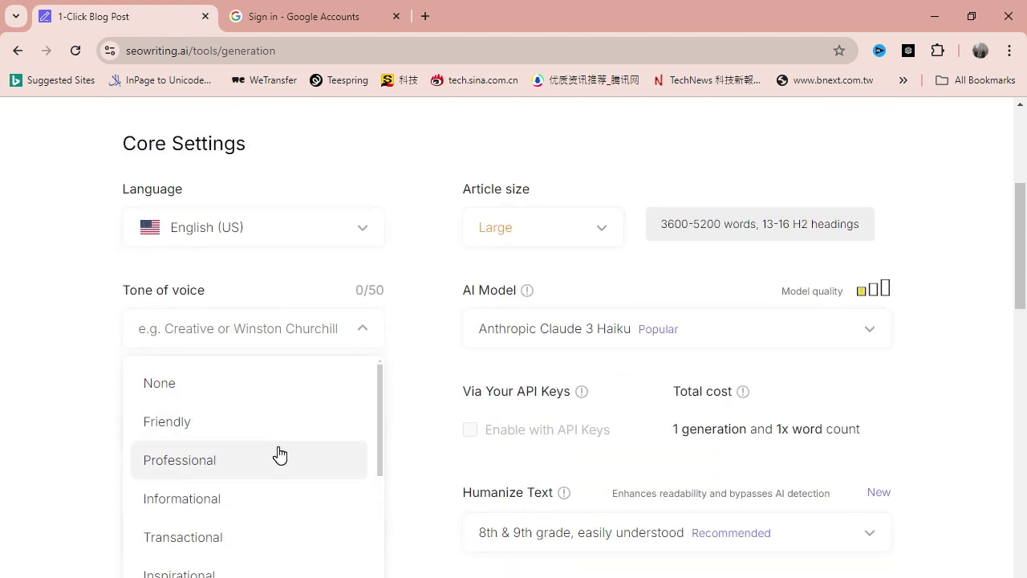
{"action": "left_click", "coordinate": [258, 469]}
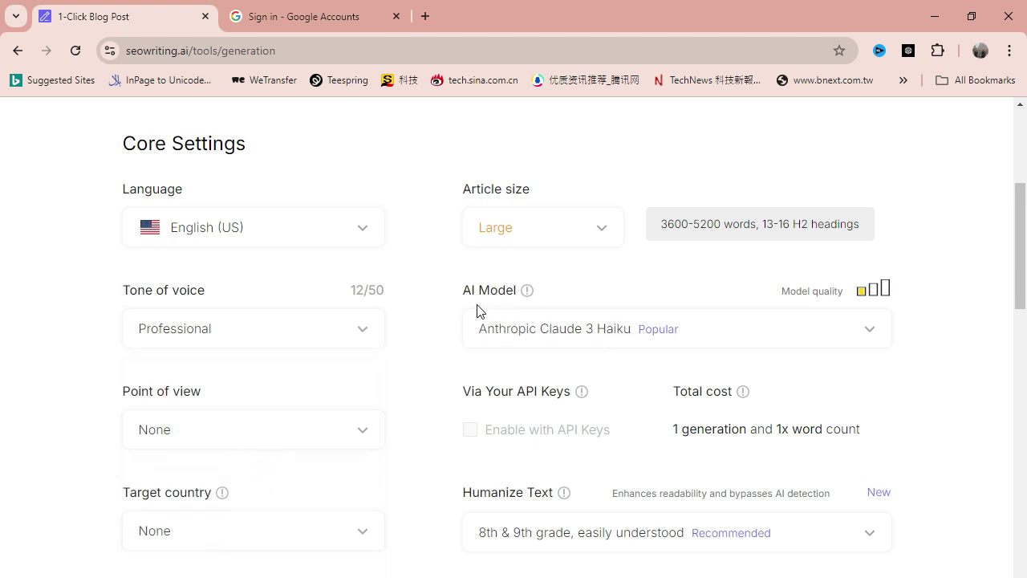
- Choose GPT-4o Mini & GPT-4o as the AI model for the article
{"action": "left_click", "coordinate": [612, 341]}
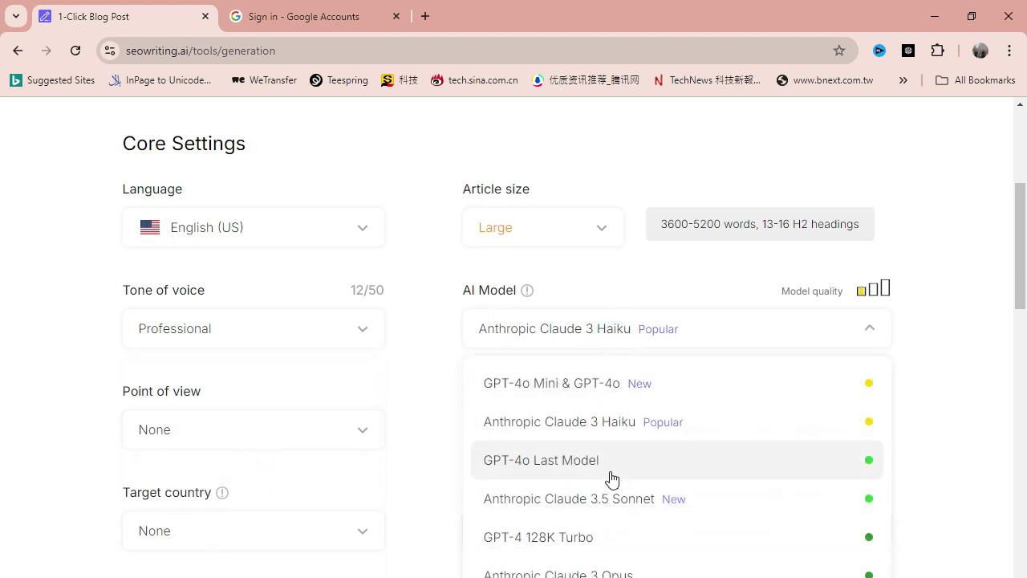
{"action": "left_click", "coordinate": [628, 392]}
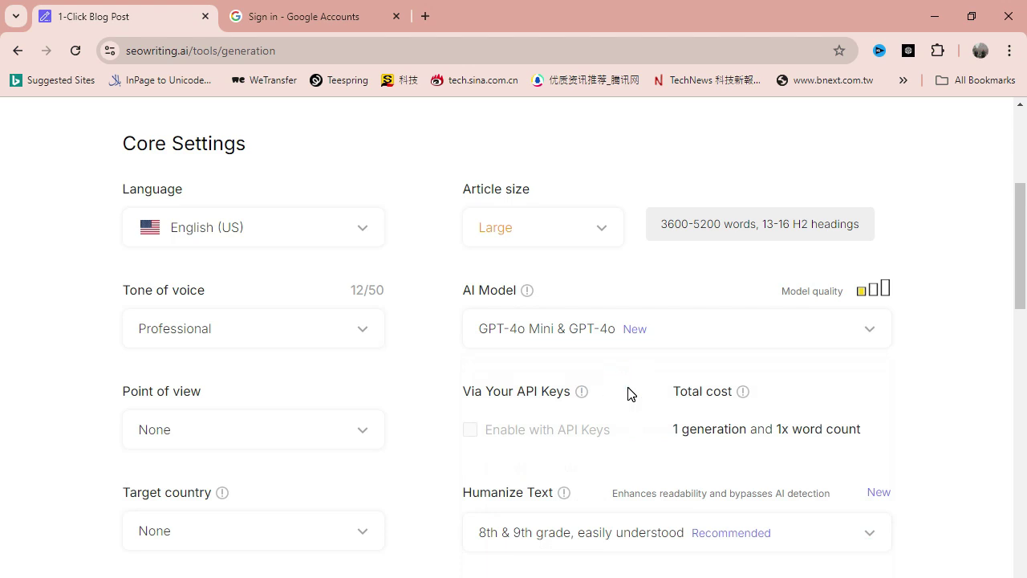
{"action": "left_click", "coordinate": [527, 341]}
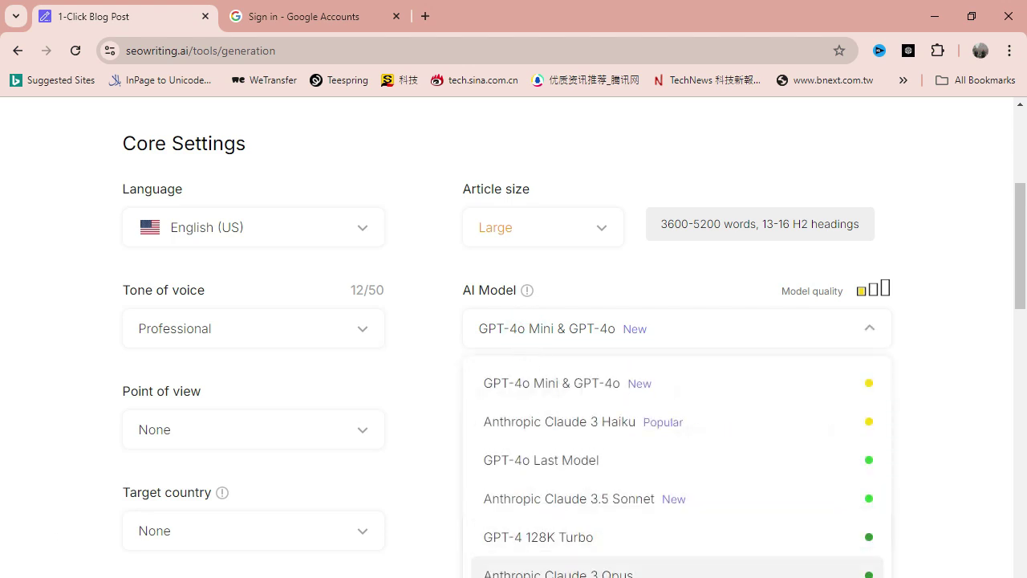
{"action": "left_click", "coordinate": [753, 337]}
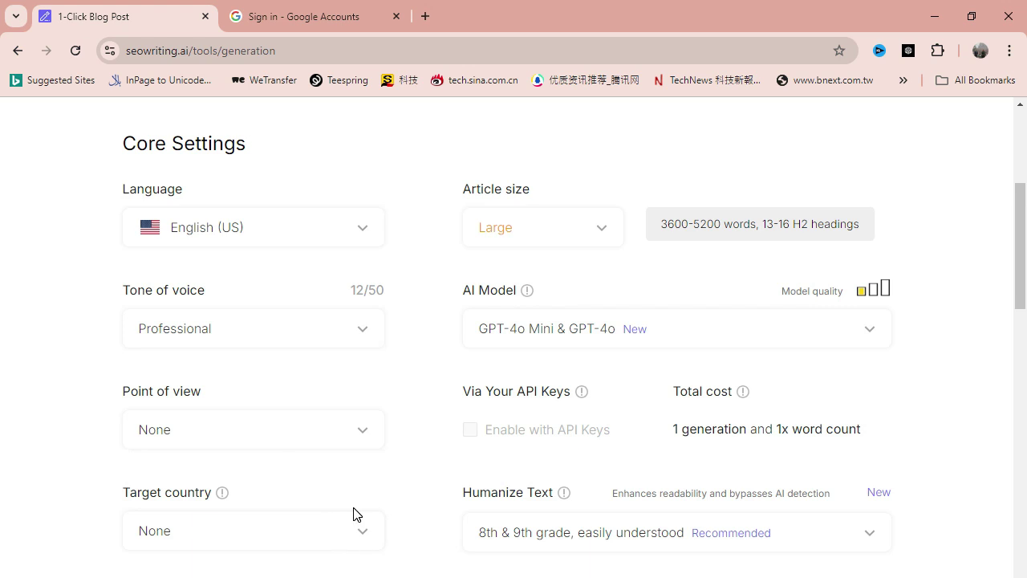
- Set the article's target country to United States
{"action": "scroll", "coordinate": [357, 513], "scroll_direction": "down", "scroll_amount": 1}
{"action": "left_click", "coordinate": [353, 454]}
{"action": "left_click", "coordinate": [241, 541]}
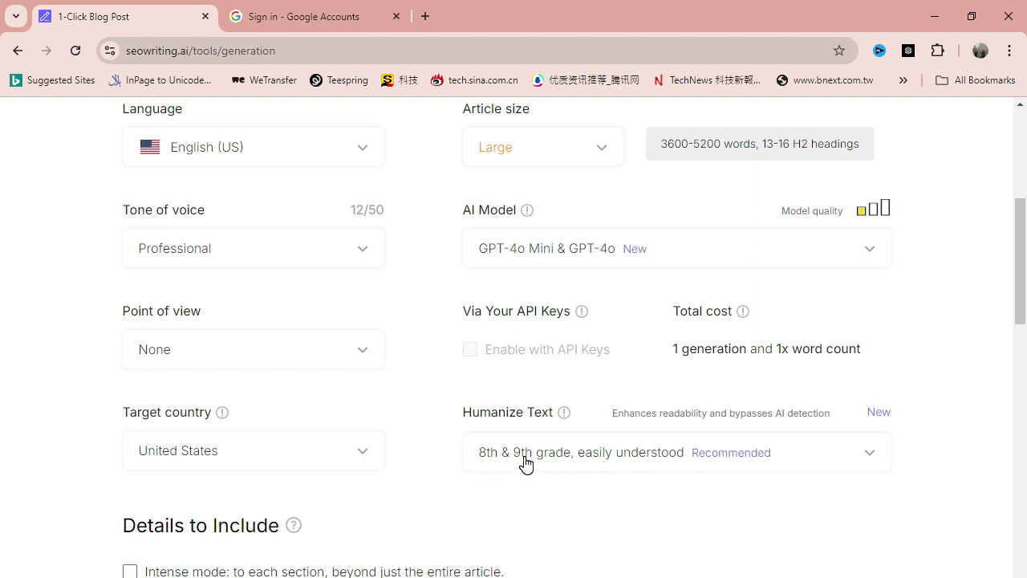
- Set the number of AI images to 5 in the Media Hub and check the available layout options
{"action": "scroll", "coordinate": [526, 461], "scroll_direction": "down", "scroll_amount": 3}
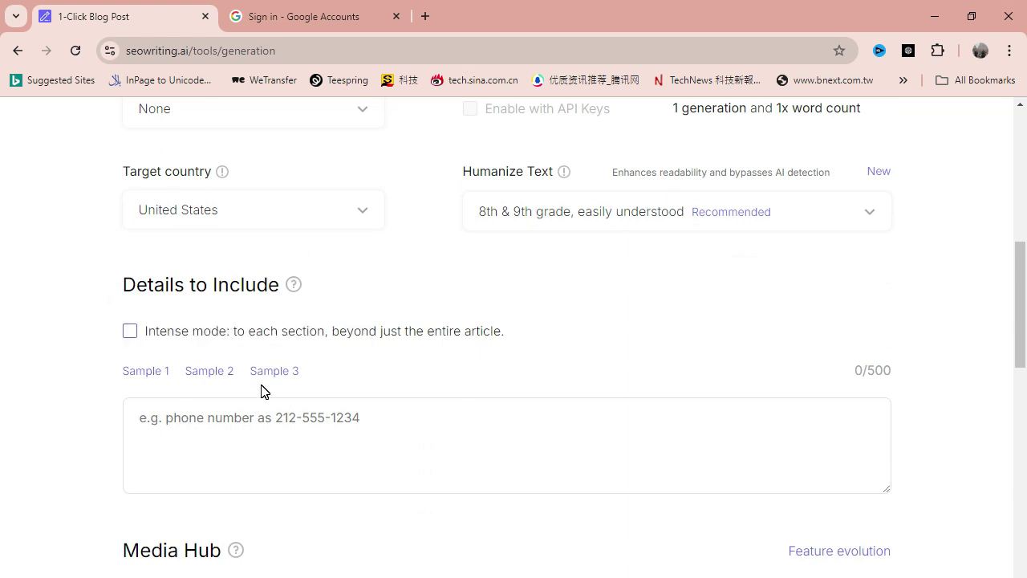
{"action": "scroll", "coordinate": [285, 406], "scroll_direction": "down", "scroll_amount": 3}
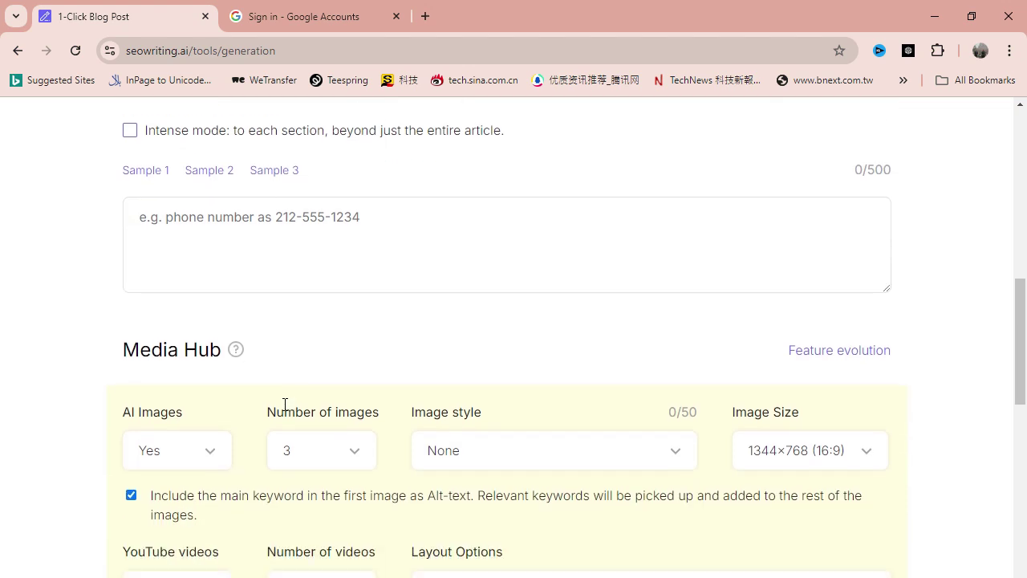
{"action": "scroll", "coordinate": [285, 406], "scroll_direction": "down", "scroll_amount": 3}
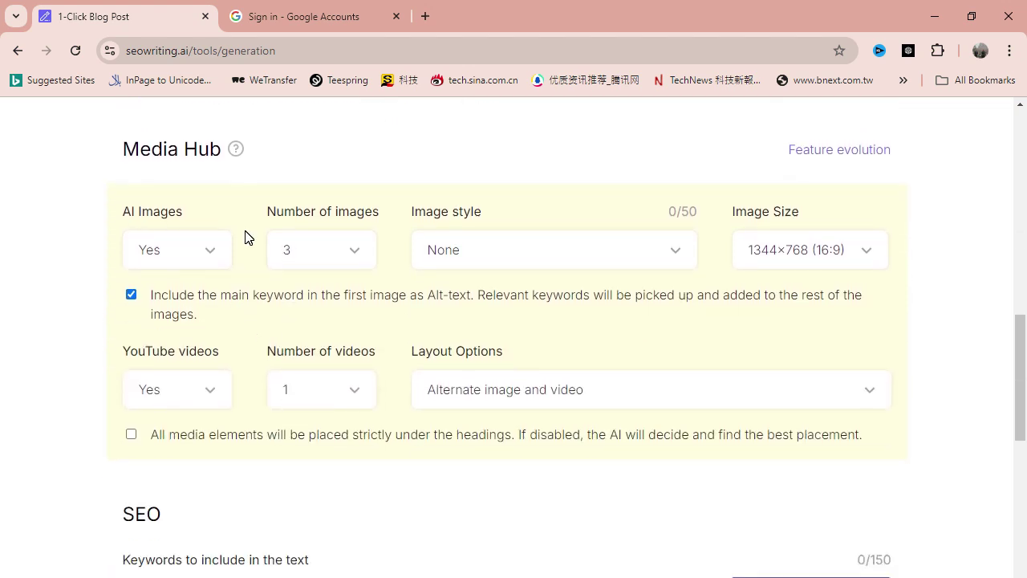
{"action": "left_click", "coordinate": [345, 255]}
{"action": "left_click_drag", "start_coordinate": [371, 387], "coordinate": [373, 439]}
{"action": "left_click", "coordinate": [321, 368]}
{"action": "left_click", "coordinate": [471, 407]}
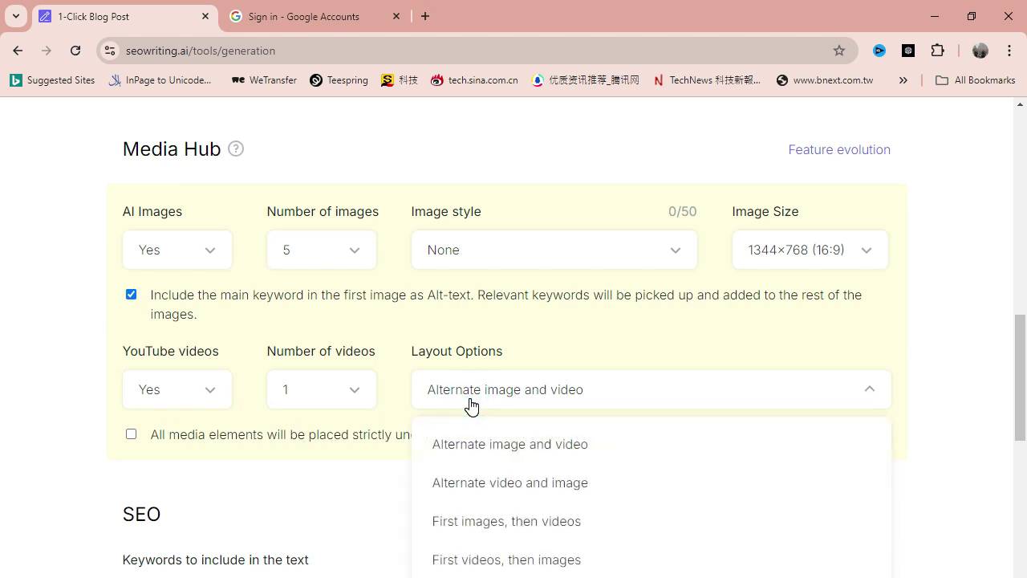
{"action": "left_click", "coordinate": [470, 407]}
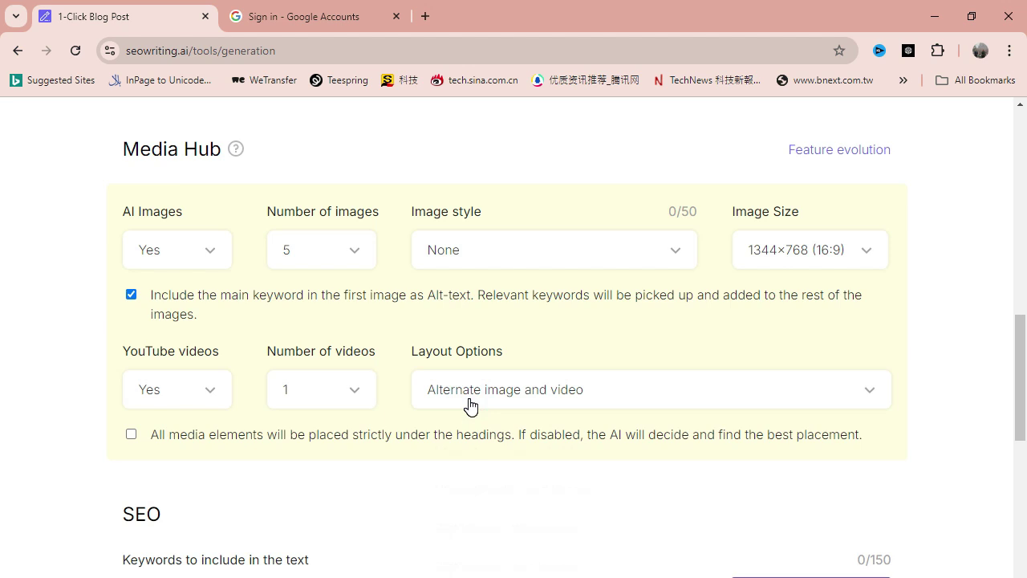
- Generate NLP keywords to include in the text and fill the introductory hook brief with the Statistical or Fact preset
{"action": "scroll", "coordinate": [470, 407], "scroll_direction": "down", "scroll_amount": 2}
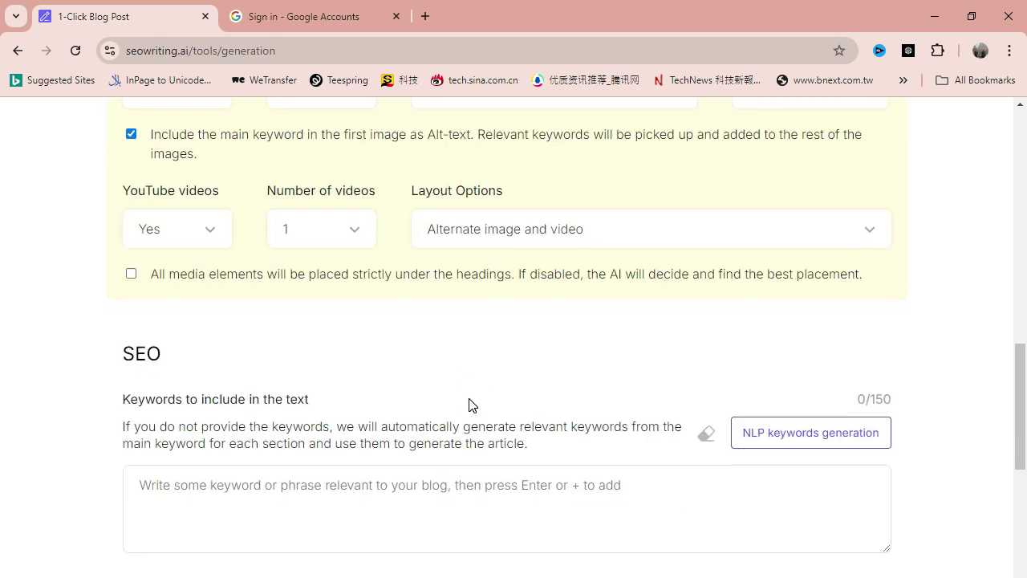
{"action": "scroll", "coordinate": [470, 405], "scroll_direction": "down", "scroll_amount": 1}
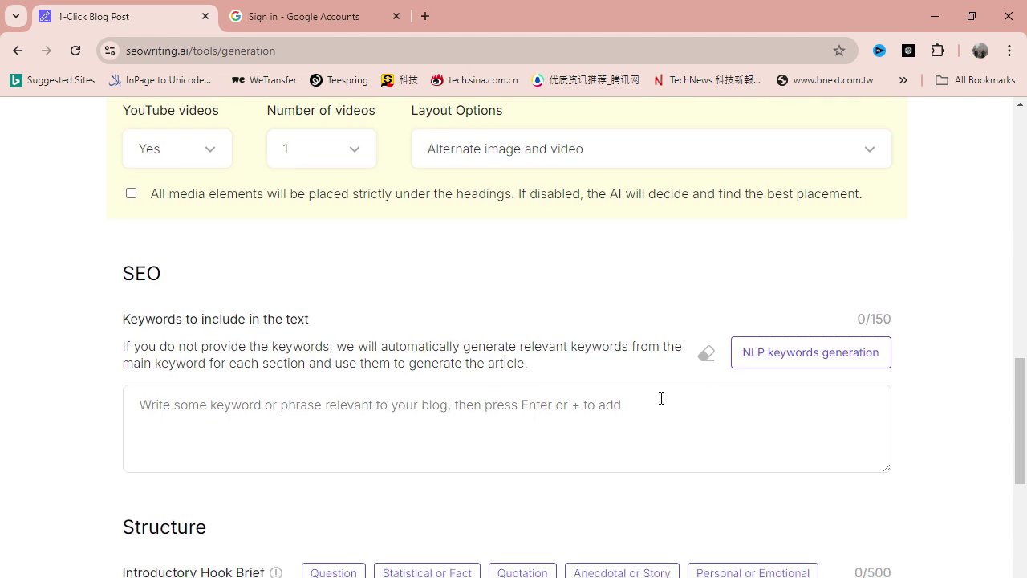
{"action": "left_click", "coordinate": [832, 367]}
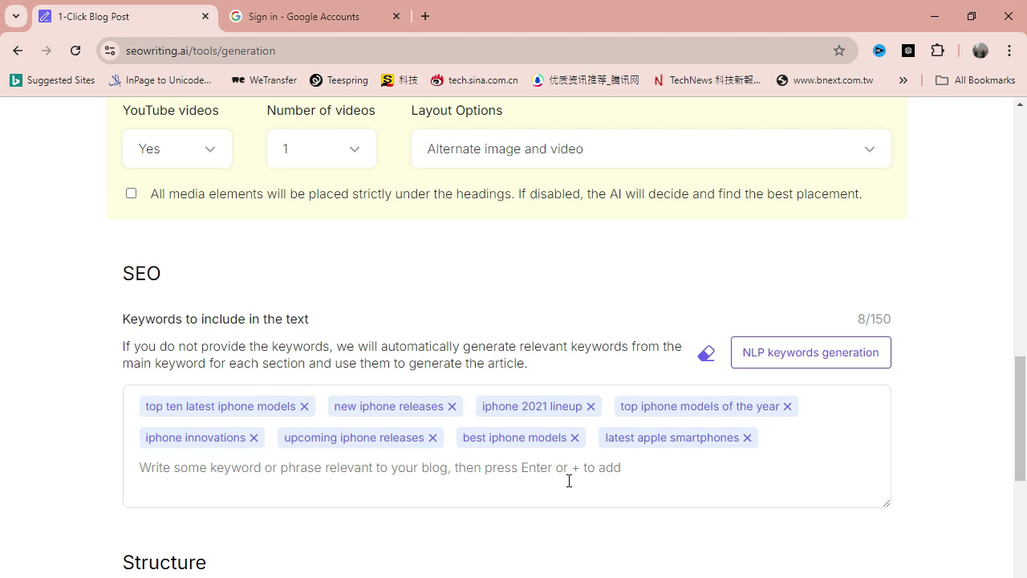
{"action": "scroll", "coordinate": [569, 481], "scroll_direction": "down", "scroll_amount": 3}
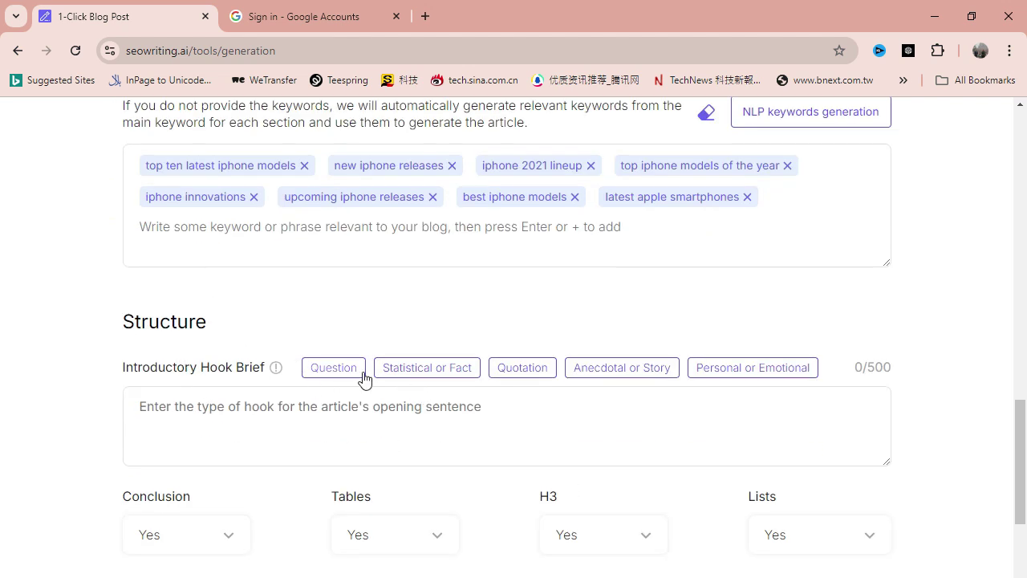
{"action": "left_click", "coordinate": [449, 373]}
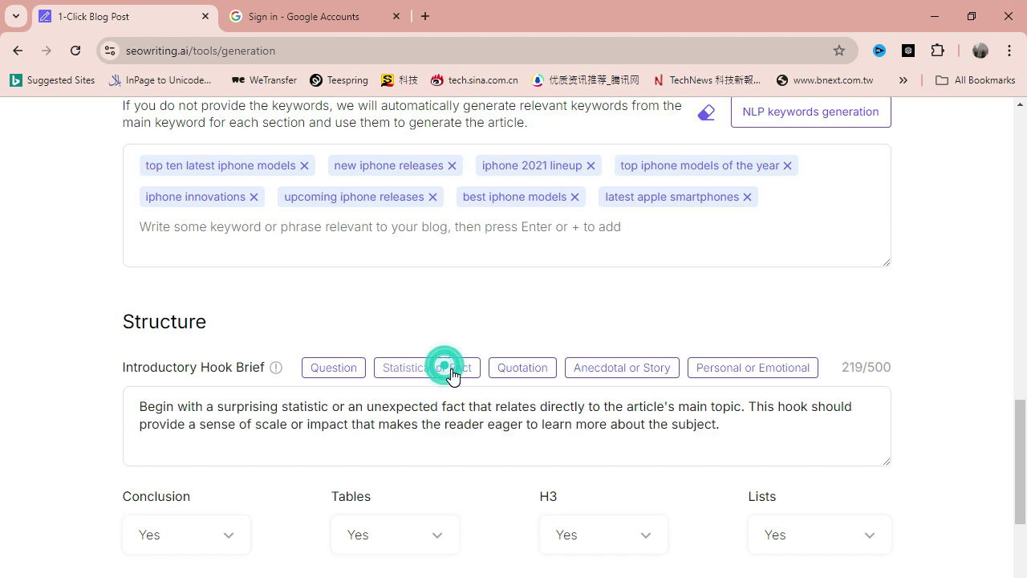
- Review the remaining settings for article structure, internal and external linking, web access, outline editor and document directory
{"action": "scroll", "coordinate": [534, 455], "scroll_direction": "down", "scroll_amount": 2}
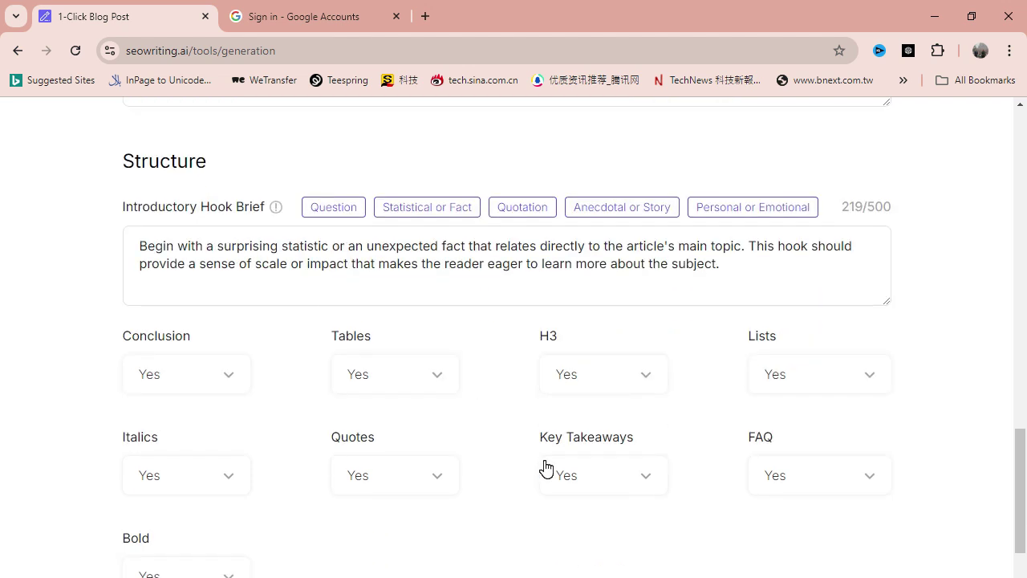
{"action": "scroll", "coordinate": [546, 468], "scroll_direction": "down", "scroll_amount": 1}
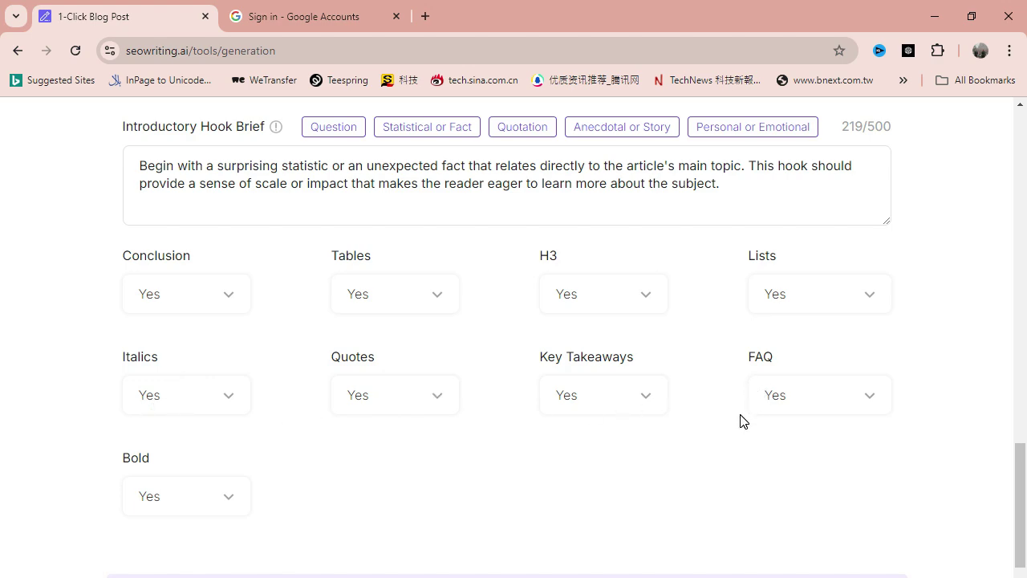
{"action": "scroll", "coordinate": [740, 420], "scroll_direction": "down", "scroll_amount": 2}
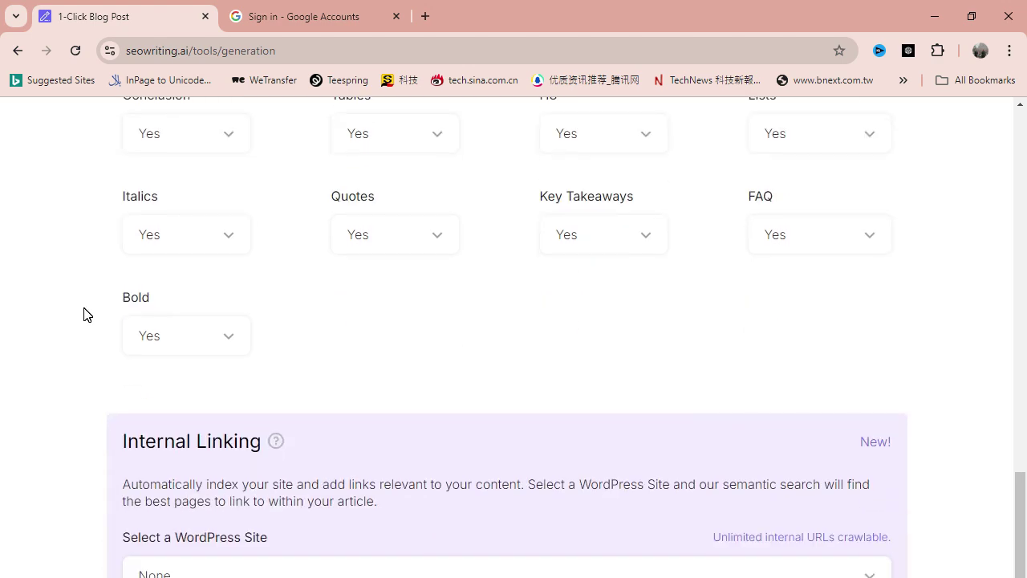
{"action": "scroll", "coordinate": [525, 532], "scroll_direction": "down", "scroll_amount": 4}
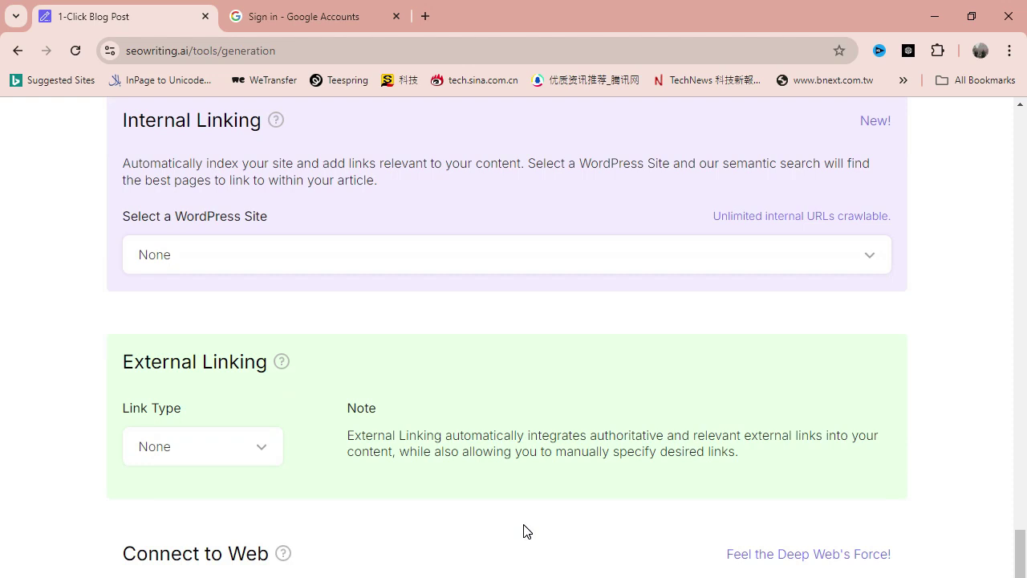
{"action": "scroll", "coordinate": [523, 532], "scroll_direction": "up", "scroll_amount": 1}
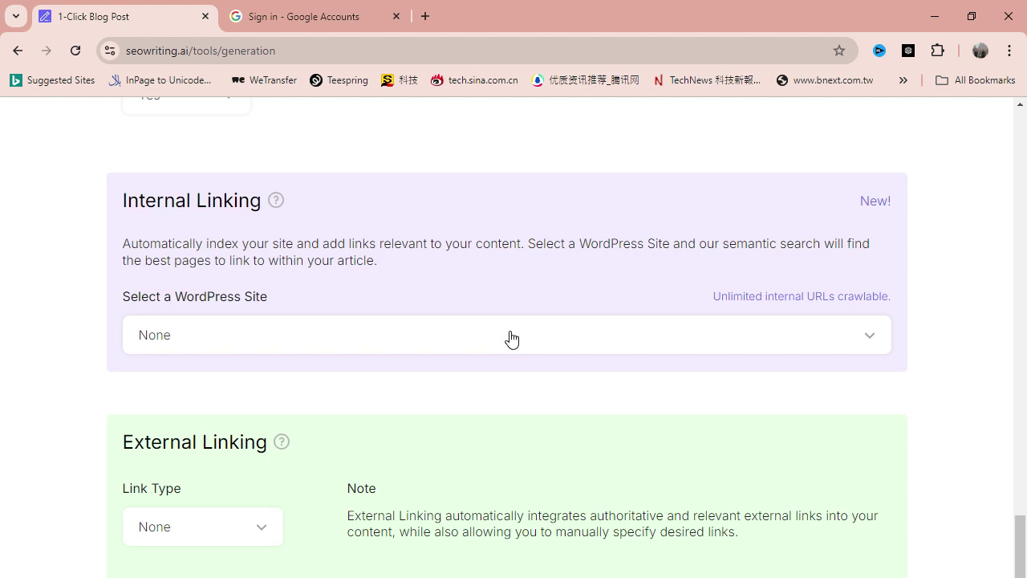
{"action": "scroll", "coordinate": [511, 337], "scroll_direction": "down", "scroll_amount": 2}
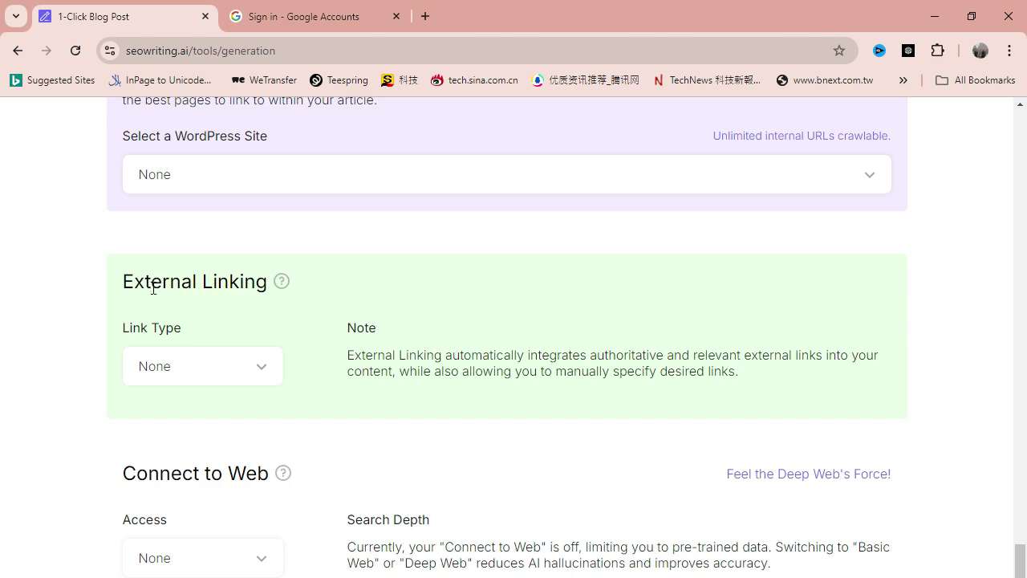
{"action": "scroll", "coordinate": [174, 313], "scroll_direction": "down", "scroll_amount": 5}
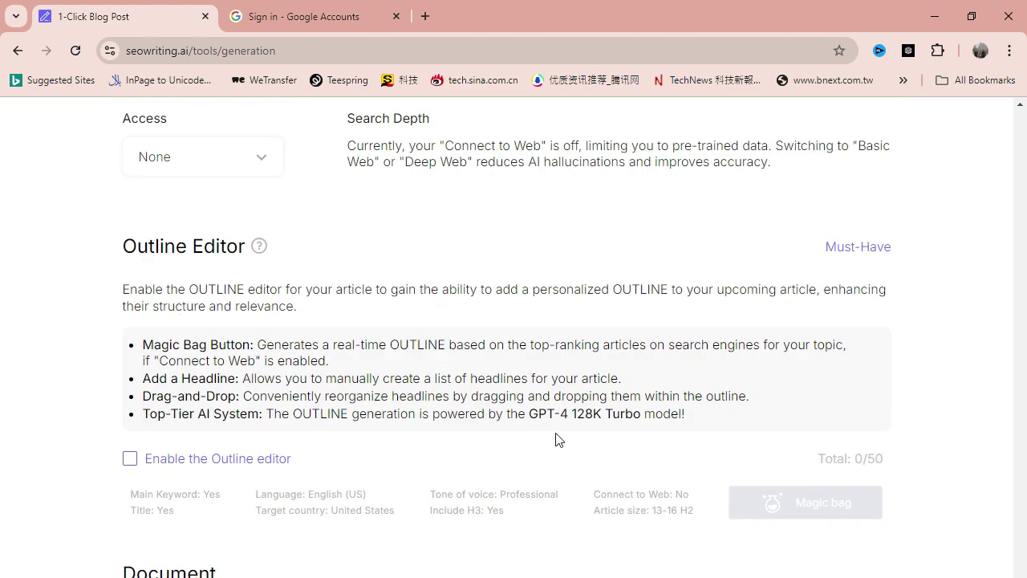
{"action": "scroll", "coordinate": [596, 436], "scroll_direction": "down", "scroll_amount": 2}
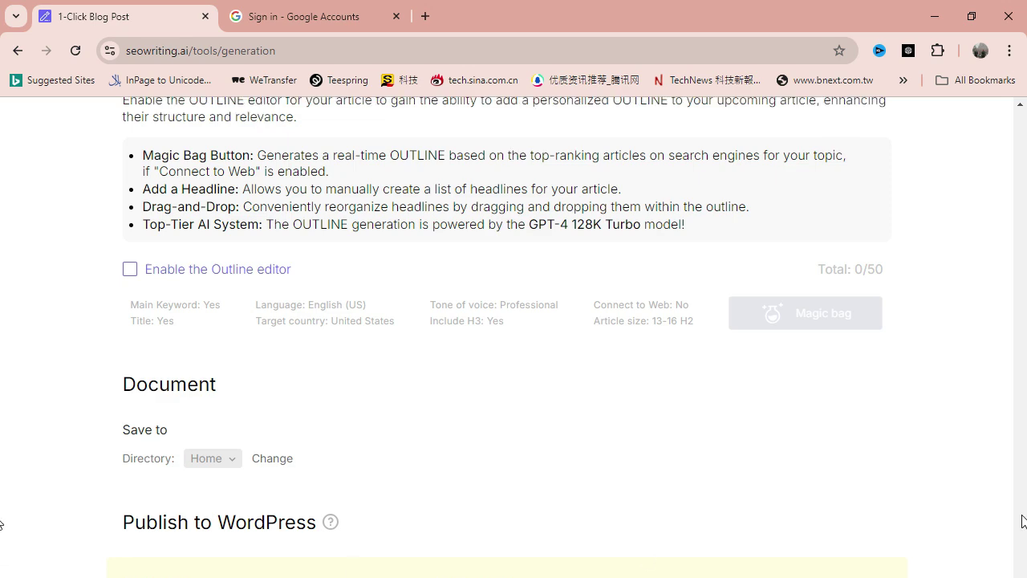
- Run the blog post generation and open the generated article "Top Ten Latest iPhone Models: A Friendly Guide"
{"action": "scroll", "coordinate": [3, 529], "scroll_direction": "up", "scroll_amount": 20}
{"action": "scroll", "coordinate": [3, 530], "scroll_direction": "up", "scroll_amount": 4}
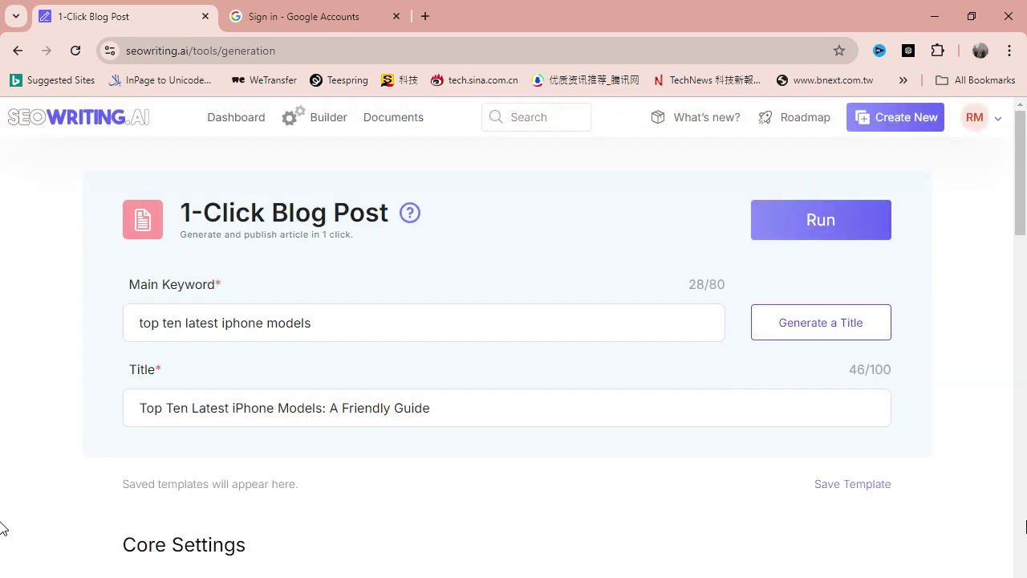
{"action": "left_click", "coordinate": [831, 220]}
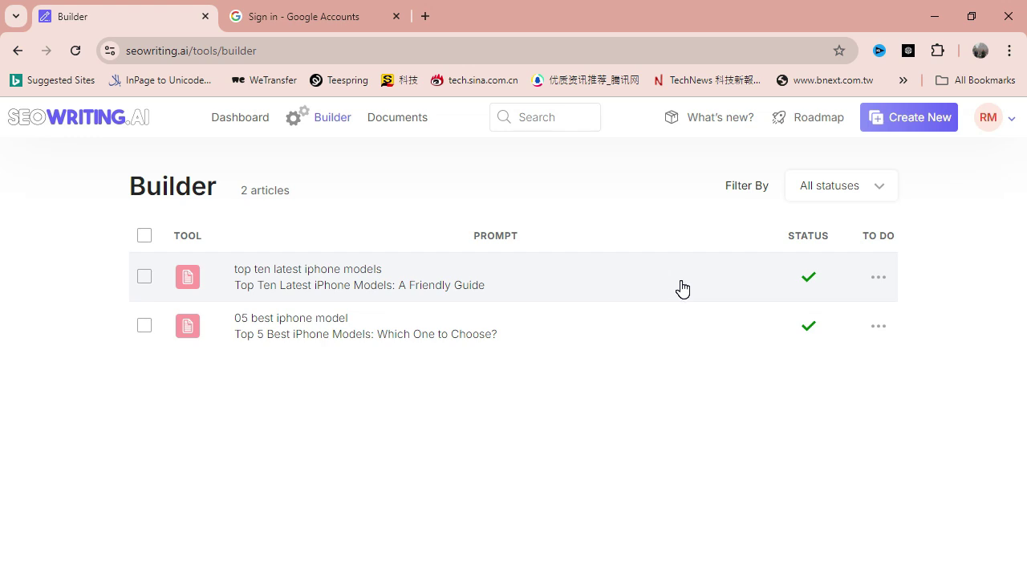
{"action": "left_click", "coordinate": [508, 284]}
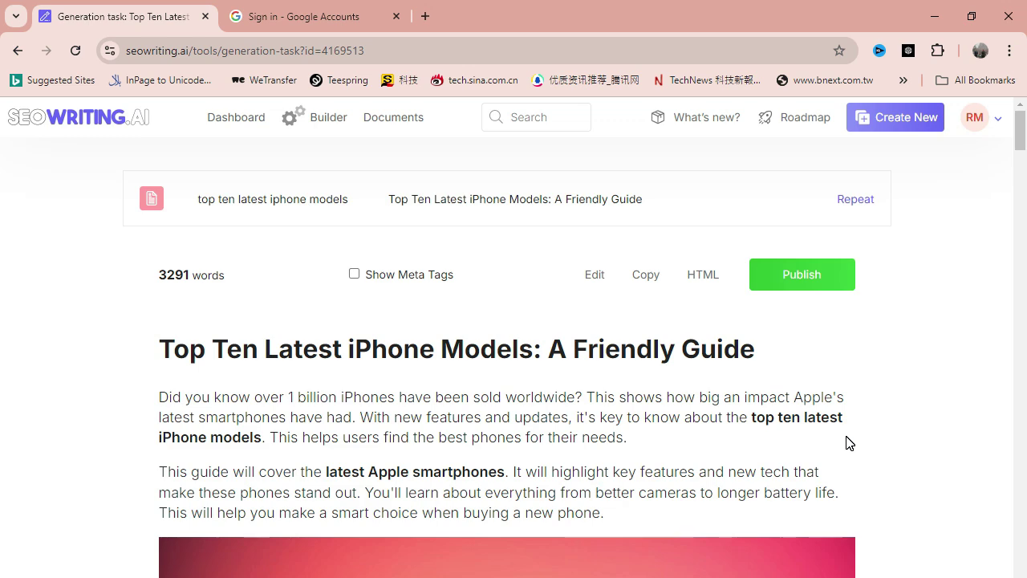
- Read through the generated article from the introduction to the FAQ, examining its sections, images, embedded video and comparison tables
{"action": "scroll", "coordinate": [848, 441], "scroll_direction": "down", "scroll_amount": 4}
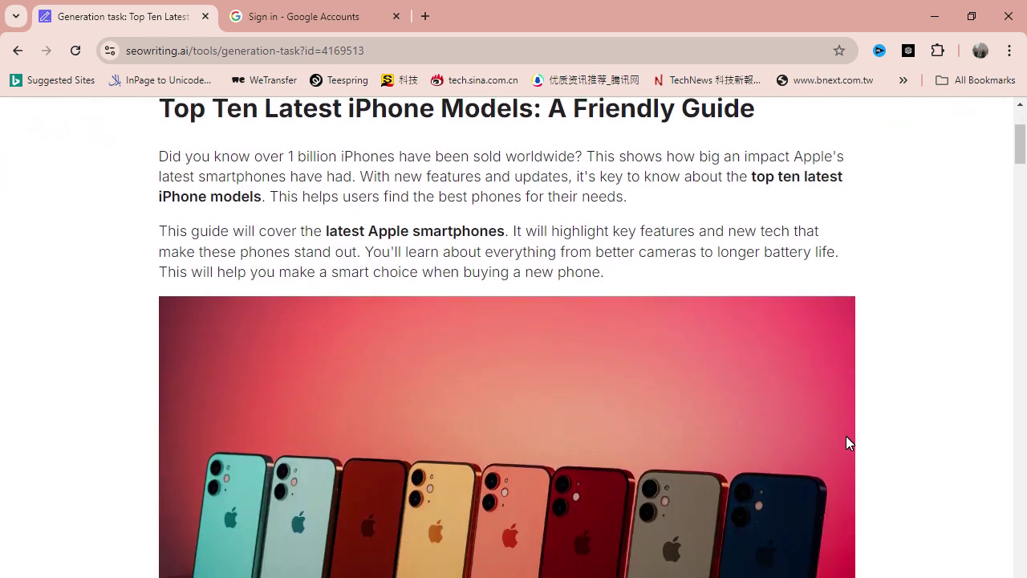
{"action": "scroll", "coordinate": [846, 437], "scroll_direction": "down", "scroll_amount": 3}
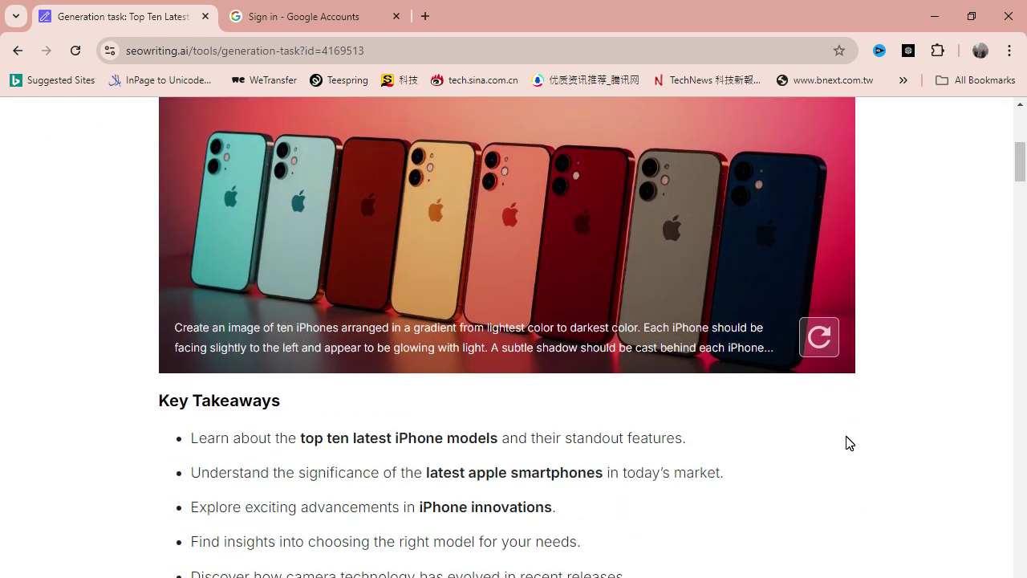
{"action": "scroll", "coordinate": [848, 442], "scroll_direction": "down", "scroll_amount": 1}
{"action": "scroll", "coordinate": [848, 442], "scroll_direction": "down", "scroll_amount": 1}
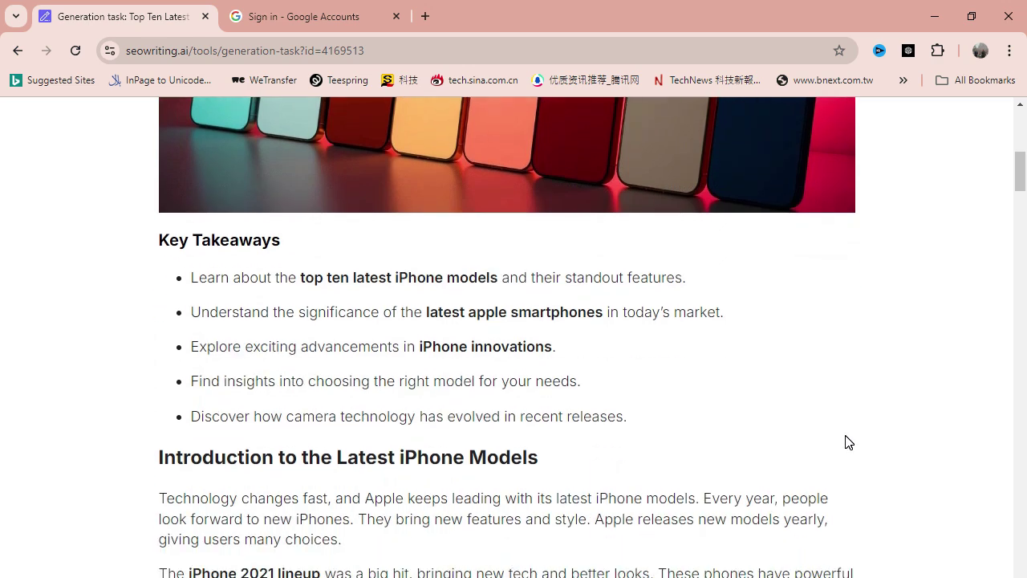
{"action": "scroll", "coordinate": [848, 442], "scroll_direction": "down", "scroll_amount": 4}
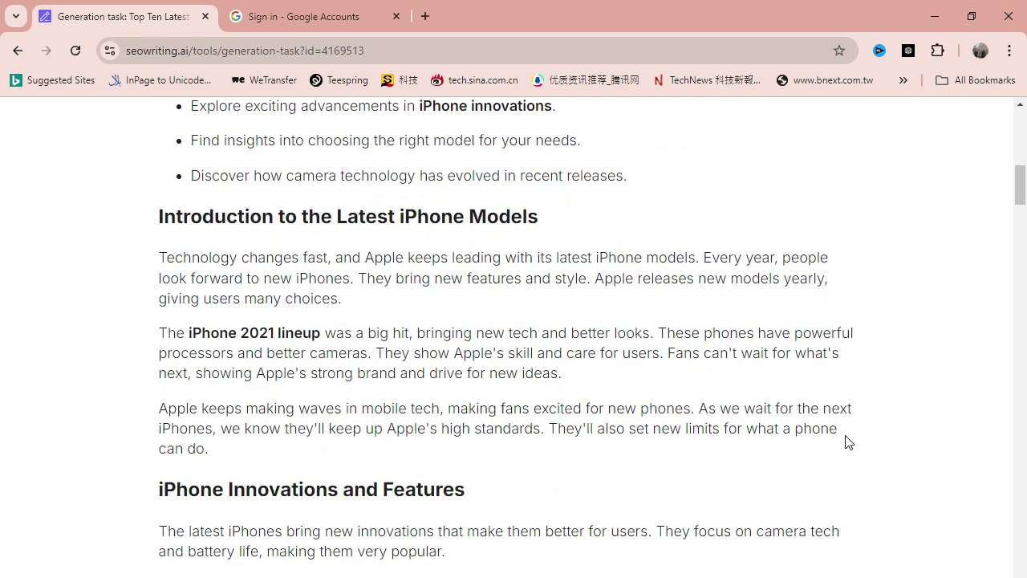
{"action": "scroll", "coordinate": [848, 442], "scroll_direction": "down", "scroll_amount": 6}
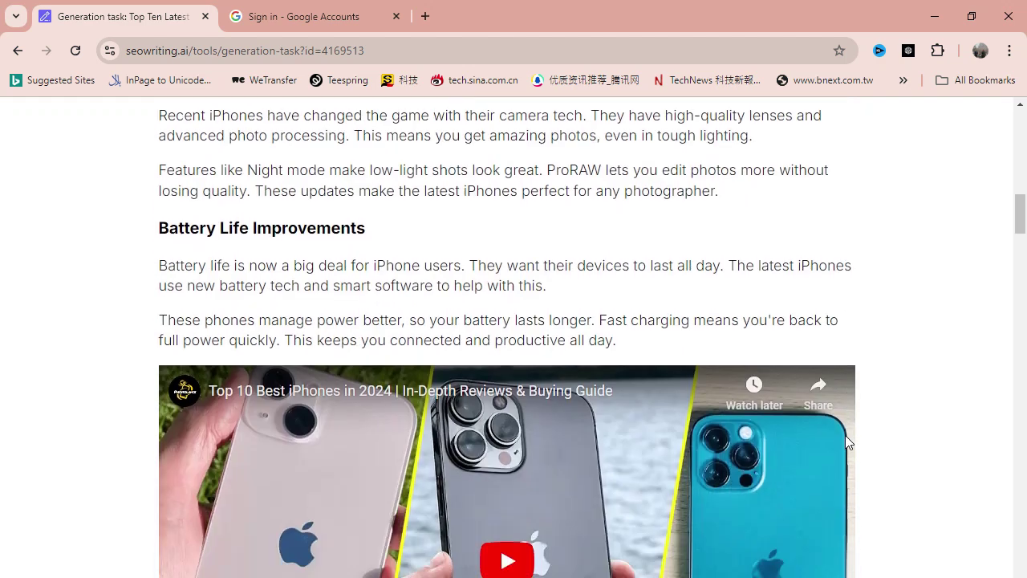
{"action": "scroll", "coordinate": [846, 438], "scroll_direction": "down", "scroll_amount": 2}
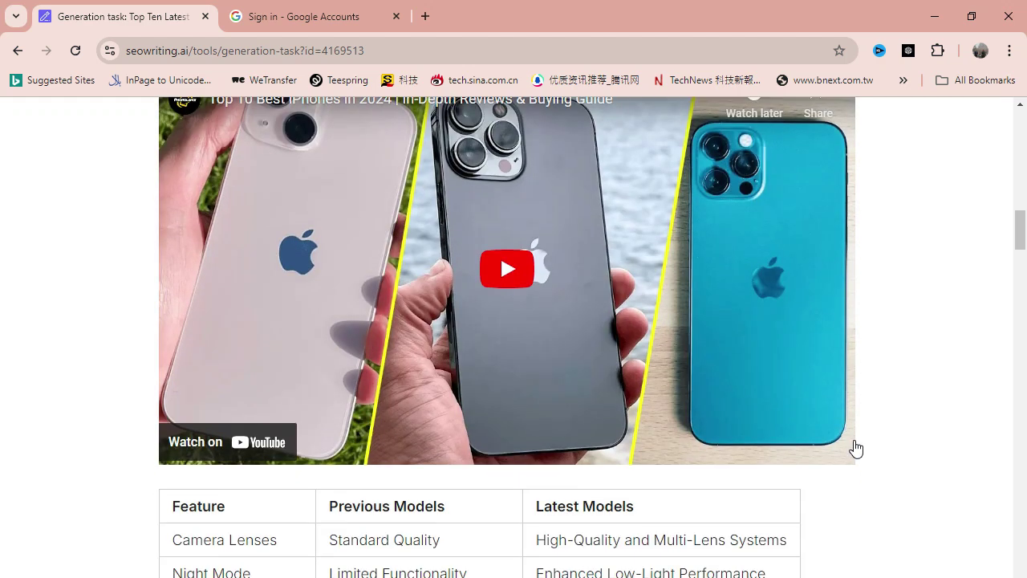
{"action": "scroll", "coordinate": [864, 429], "scroll_direction": "down", "scroll_amount": 4}
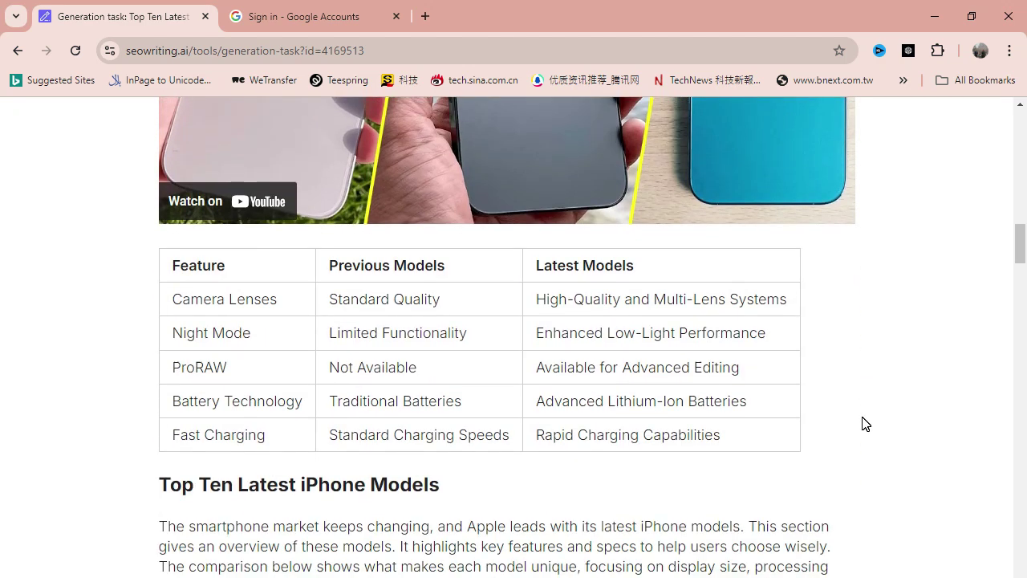
{"action": "scroll", "coordinate": [864, 424], "scroll_direction": "down", "scroll_amount": 2}
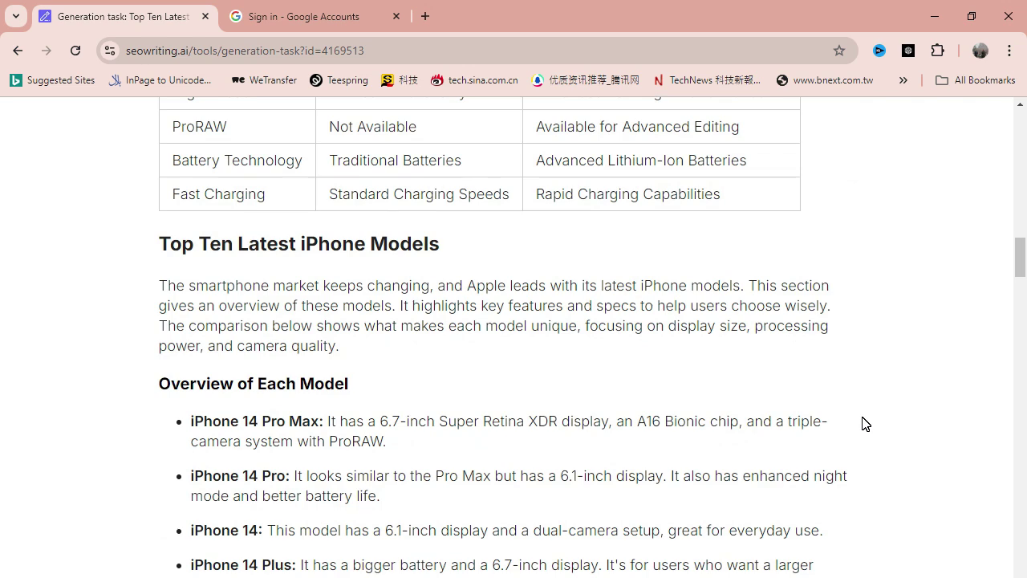
{"action": "scroll", "coordinate": [864, 424], "scroll_direction": "down", "scroll_amount": 6}
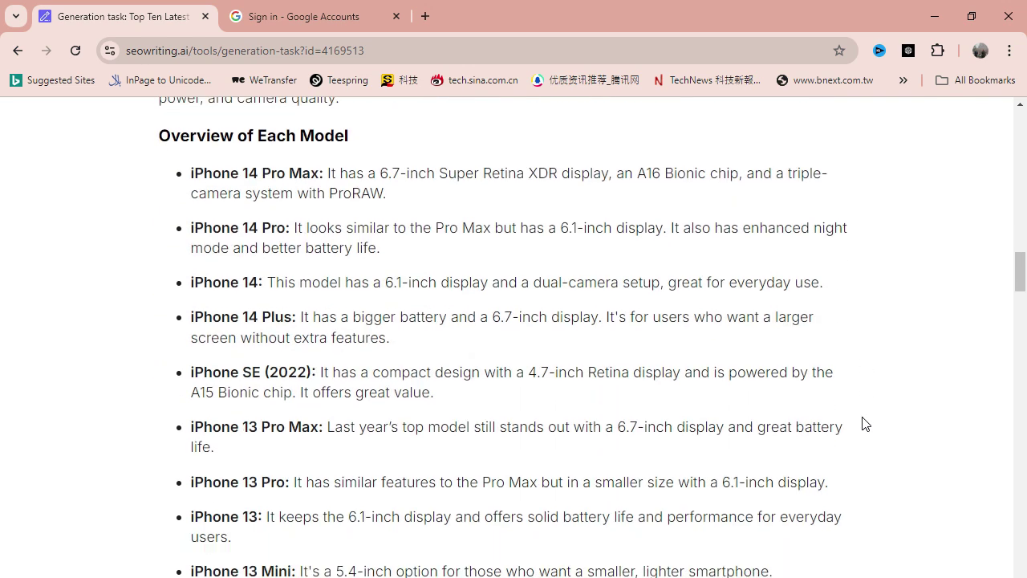
{"action": "scroll", "coordinate": [865, 424], "scroll_direction": "down", "scroll_amount": 2}
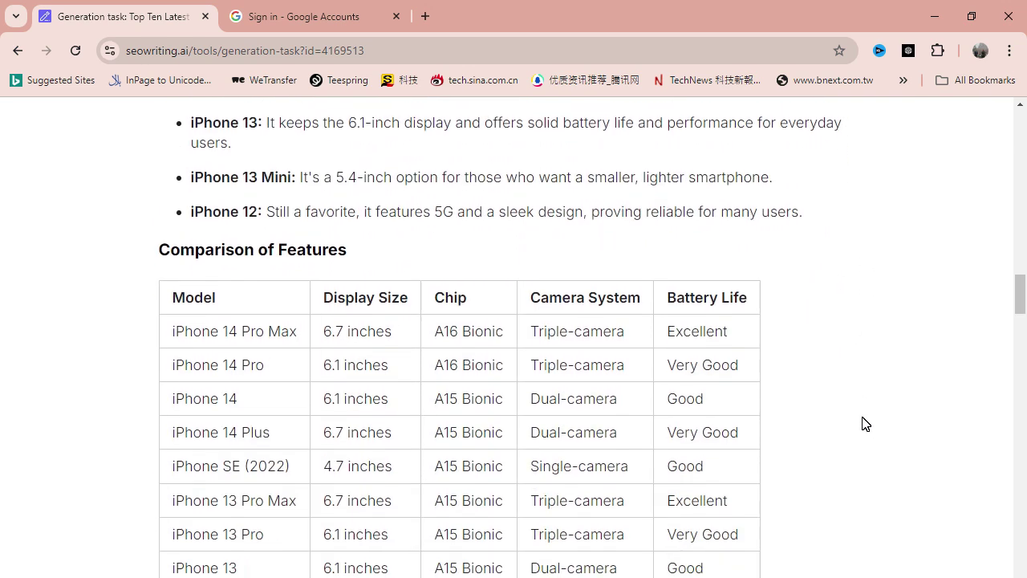
{"action": "scroll", "coordinate": [865, 424], "scroll_direction": "down", "scroll_amount": 1}
{"action": "scroll", "coordinate": [865, 423], "scroll_direction": "down", "scroll_amount": 5}
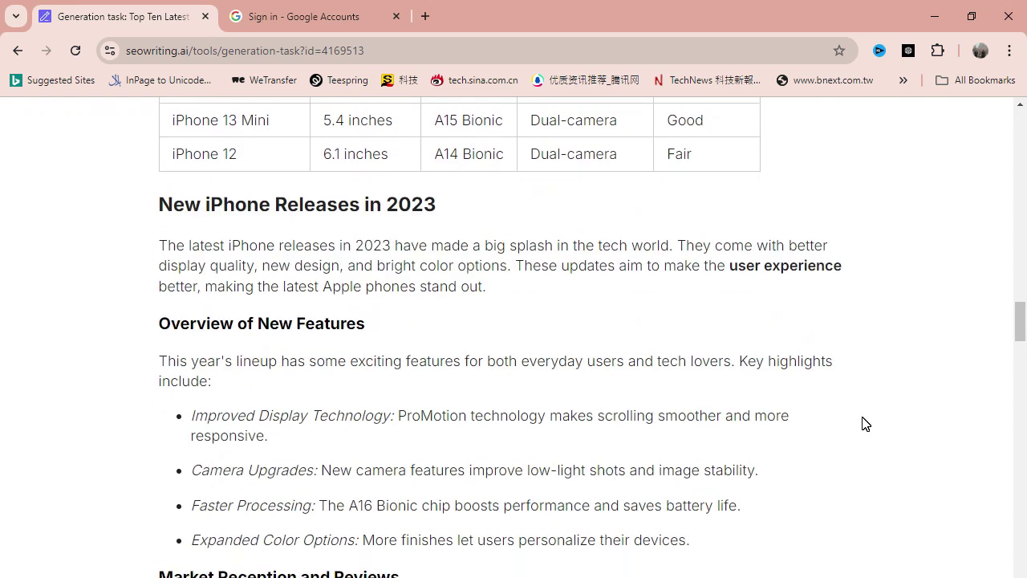
{"action": "scroll", "coordinate": [864, 423], "scroll_direction": "down", "scroll_amount": 5}
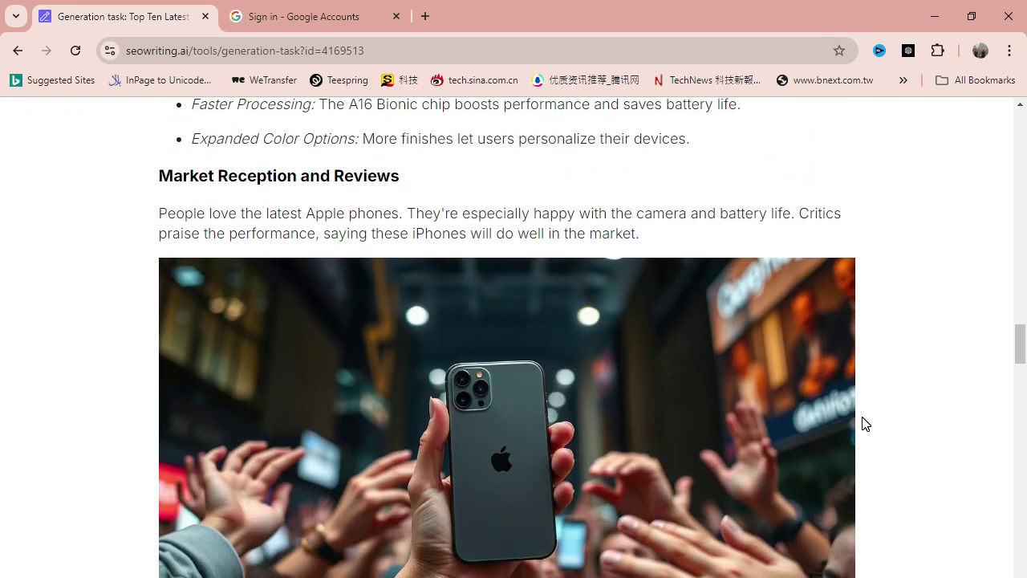
{"action": "scroll", "coordinate": [864, 424], "scroll_direction": "down", "scroll_amount": 6}
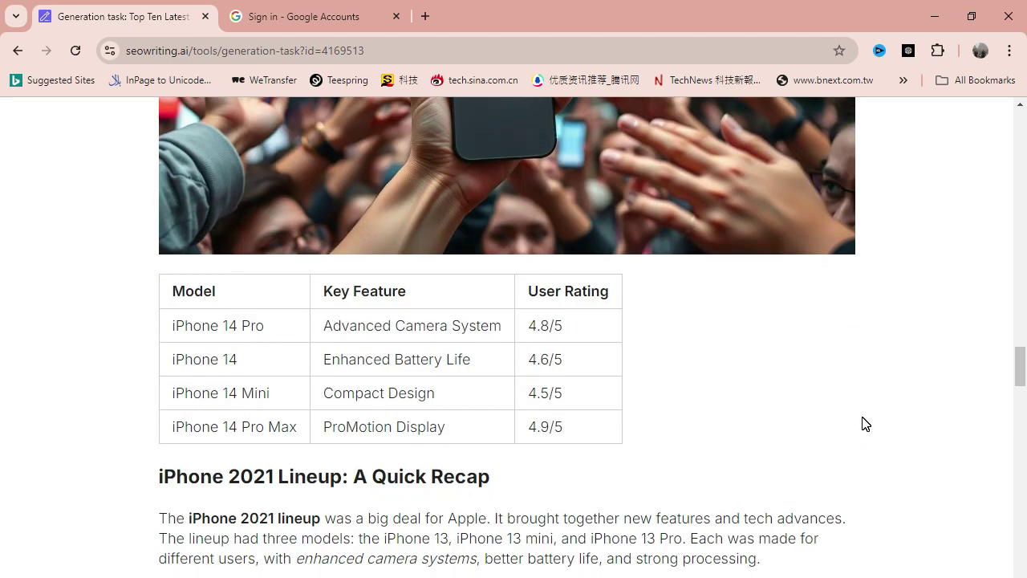
{"action": "scroll", "coordinate": [864, 424], "scroll_direction": "down", "scroll_amount": 5}
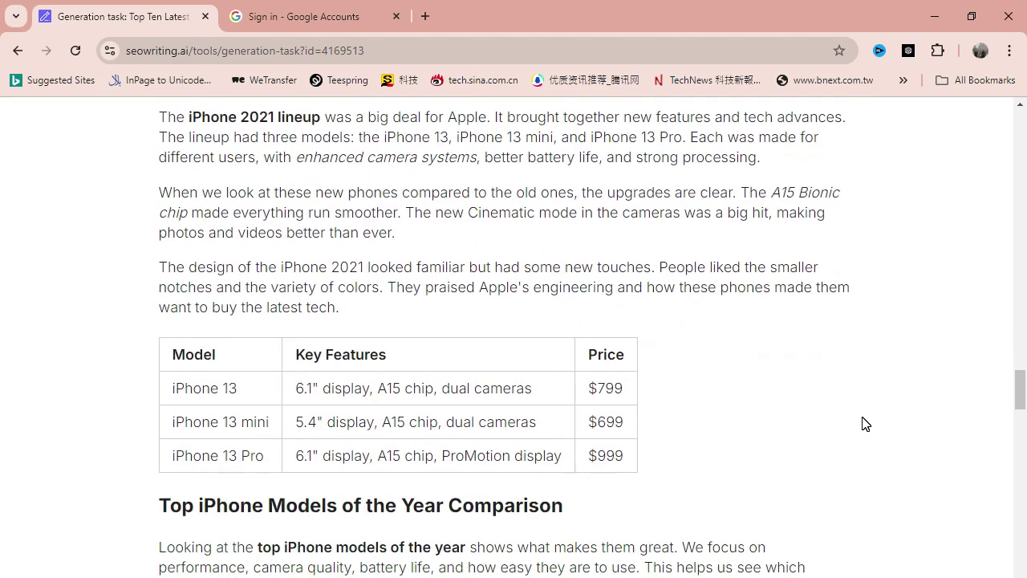
{"action": "scroll", "coordinate": [865, 424], "scroll_direction": "down", "scroll_amount": 2}
{"action": "scroll", "coordinate": [864, 424], "scroll_direction": "down", "scroll_amount": 7}
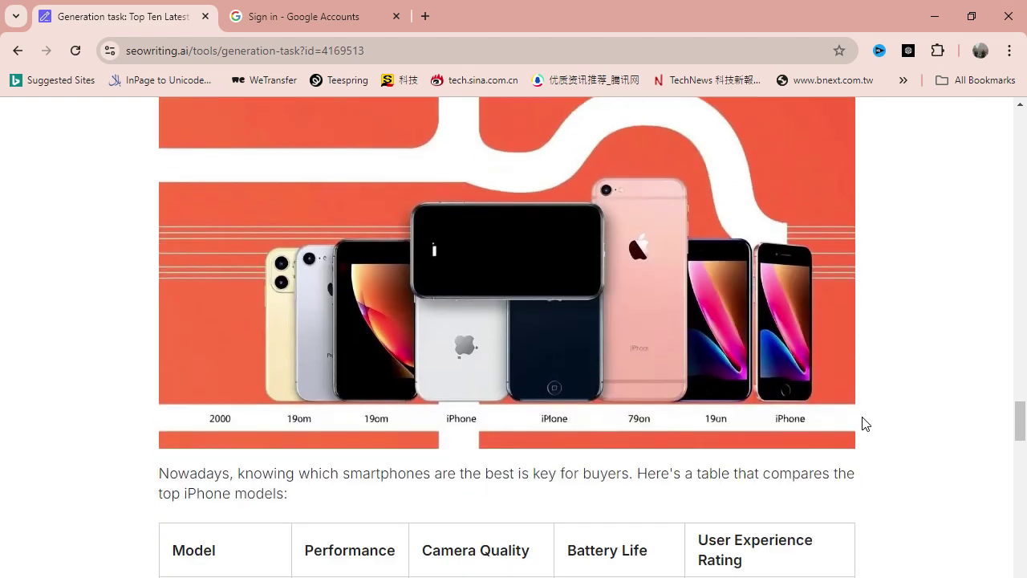
{"action": "scroll", "coordinate": [864, 424], "scroll_direction": "down", "scroll_amount": 4}
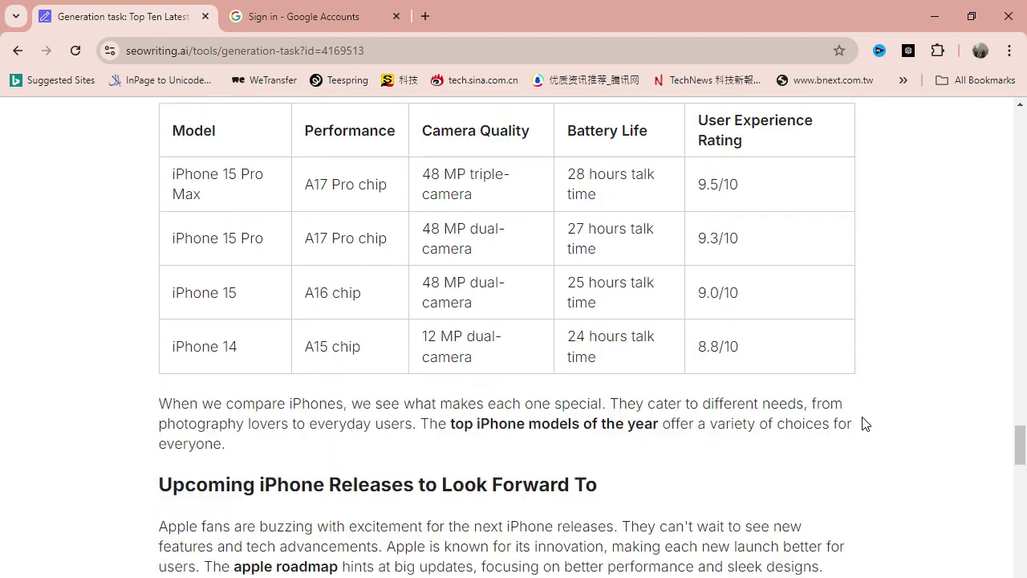
{"action": "scroll", "coordinate": [864, 423], "scroll_direction": "down", "scroll_amount": 4}
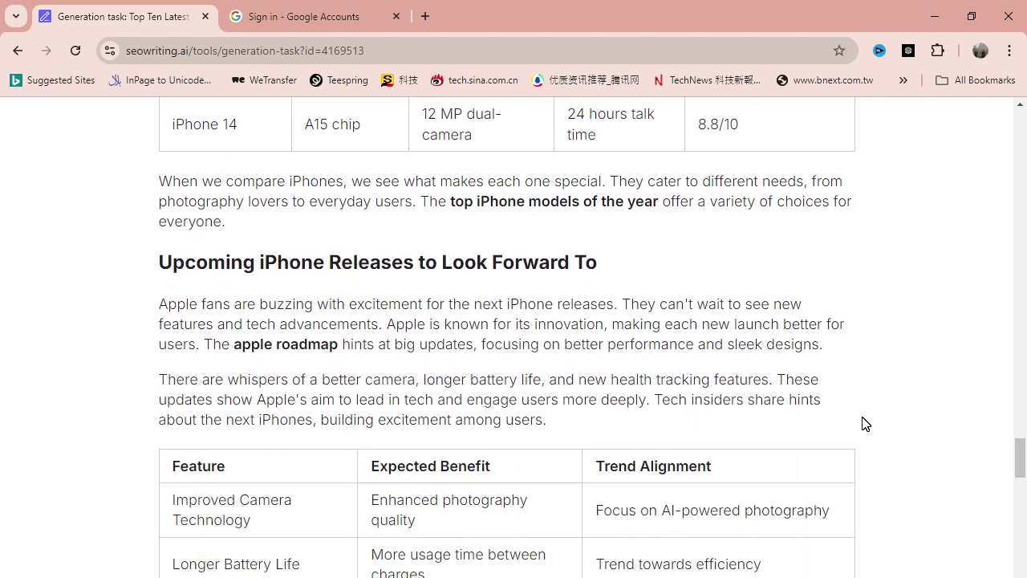
{"action": "scroll", "coordinate": [864, 423], "scroll_direction": "down", "scroll_amount": 8}
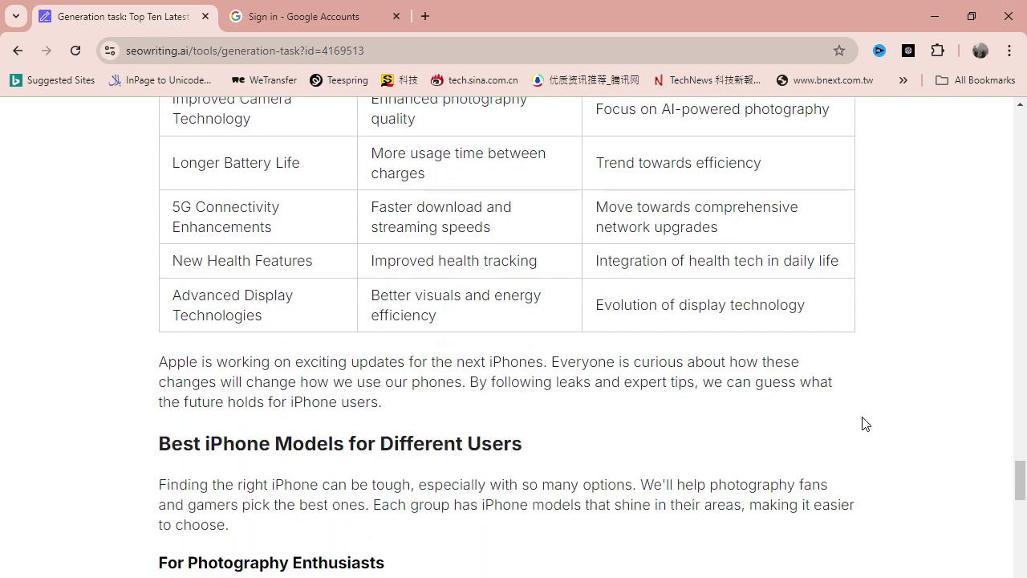
{"action": "scroll", "coordinate": [864, 424], "scroll_direction": "down", "scroll_amount": 4}
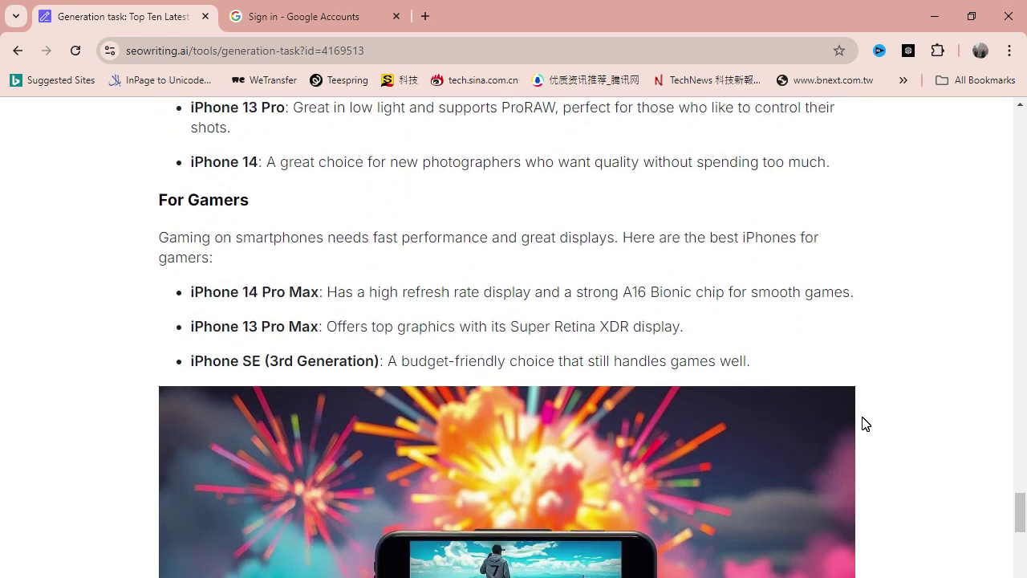
{"action": "scroll", "coordinate": [864, 423], "scroll_direction": "down", "scroll_amount": 7}
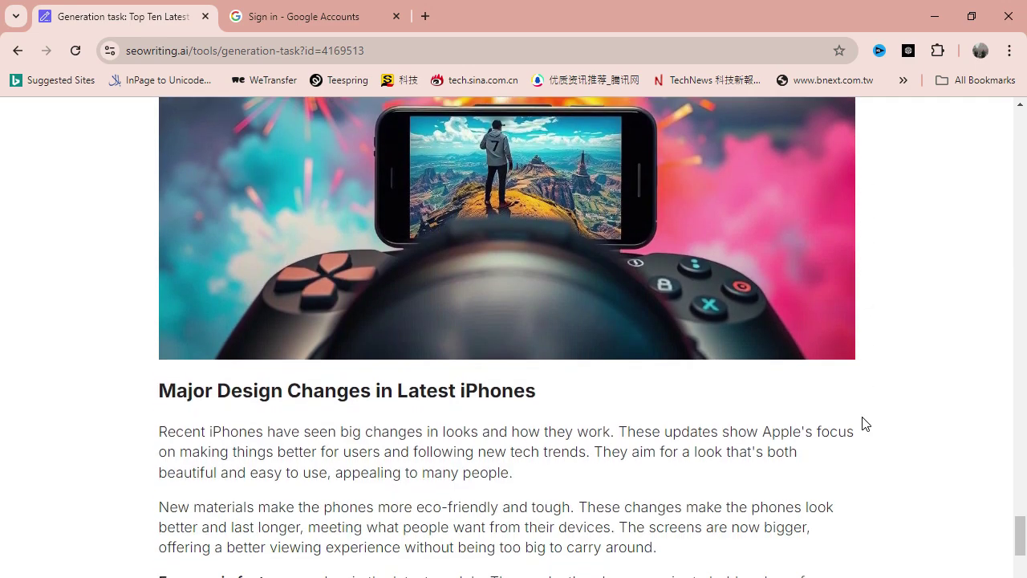
{"action": "scroll", "coordinate": [864, 424], "scroll_direction": "down", "scroll_amount": 8}
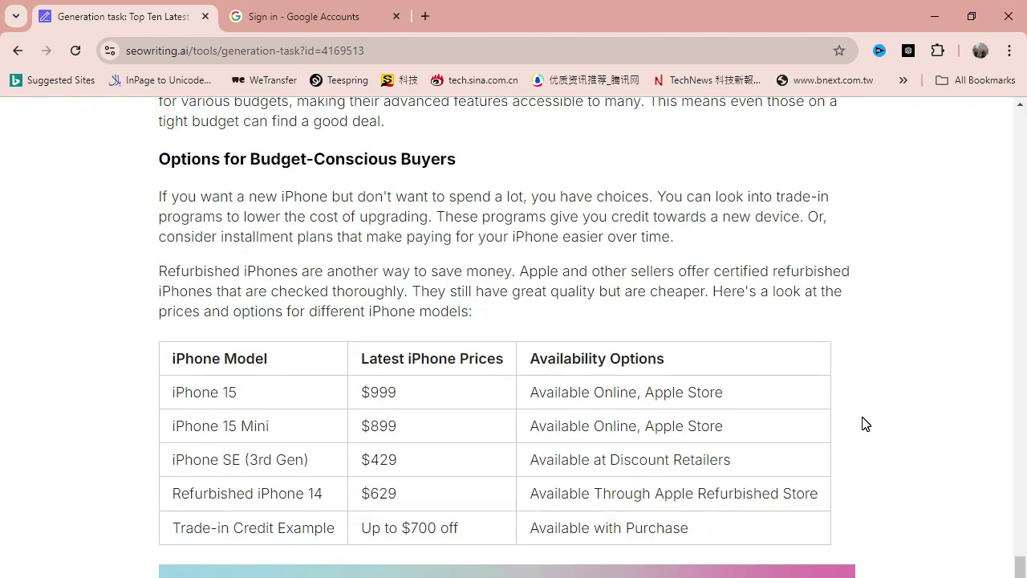
{"action": "scroll", "coordinate": [864, 423], "scroll_direction": "down", "scroll_amount": 10}
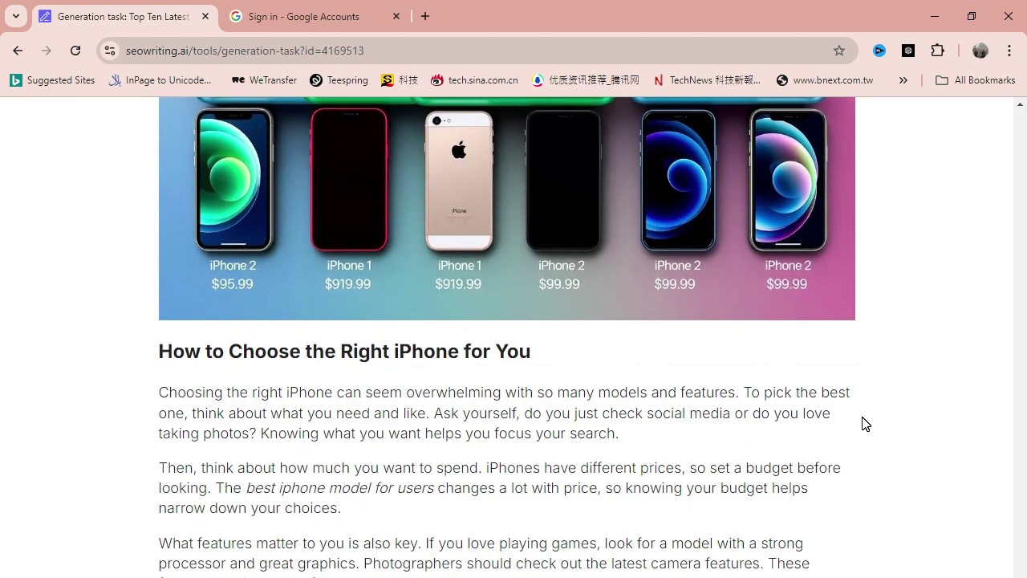
{"action": "scroll", "coordinate": [864, 424], "scroll_direction": "down", "scroll_amount": 9}
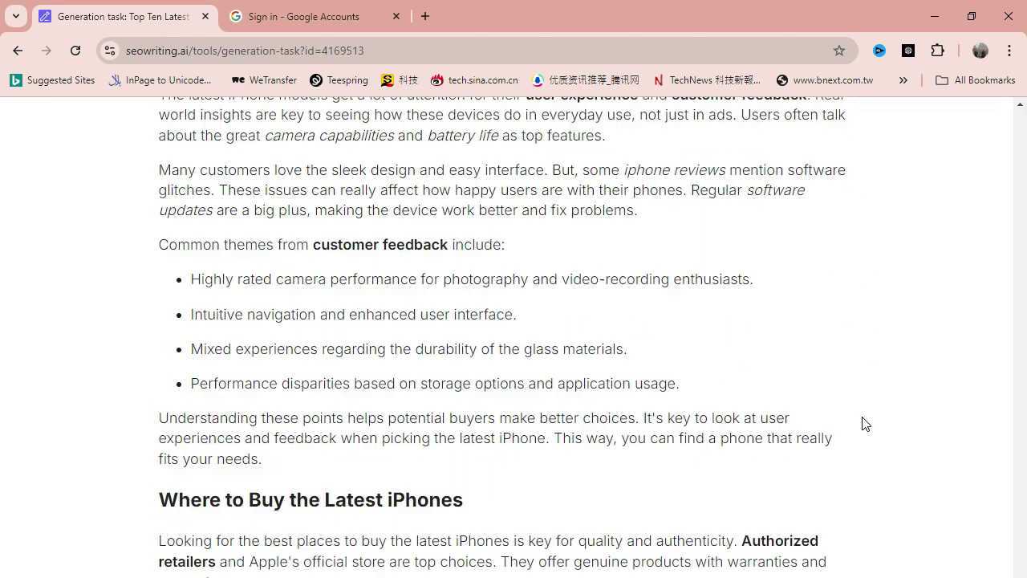
{"action": "scroll", "coordinate": [864, 424], "scroll_direction": "down", "scroll_amount": 10}
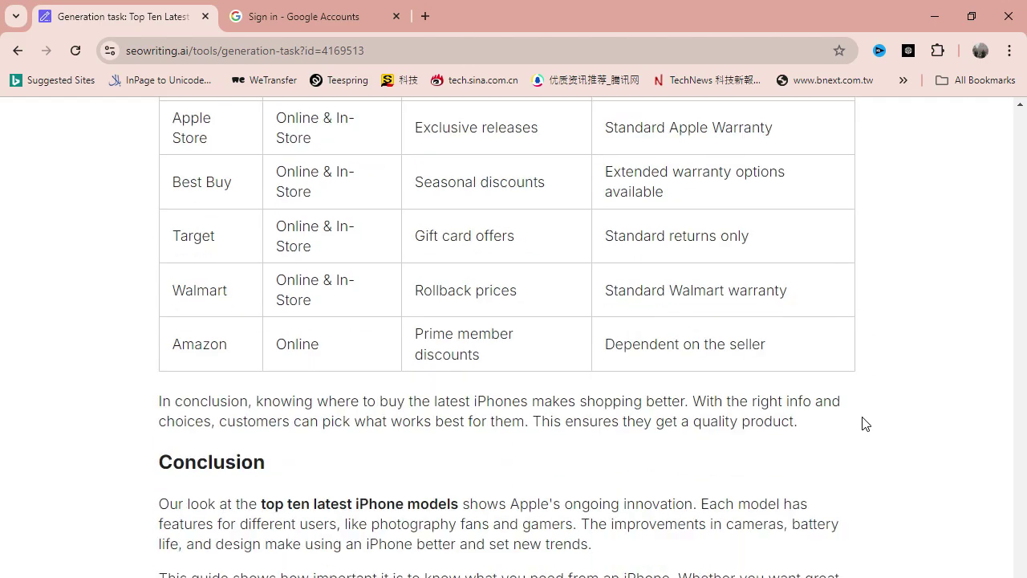
{"action": "scroll", "coordinate": [864, 424], "scroll_direction": "down", "scroll_amount": 7}
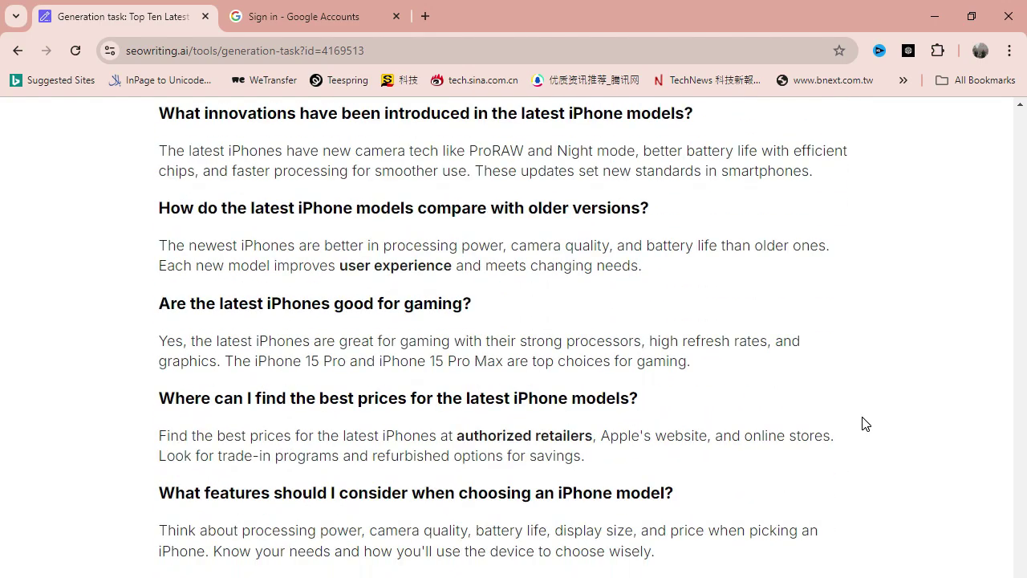
- Copy the full generated iPhone article to the clipboard
{"action": "scroll", "coordinate": [865, 423], "scroll_direction": "up", "scroll_amount": 16}
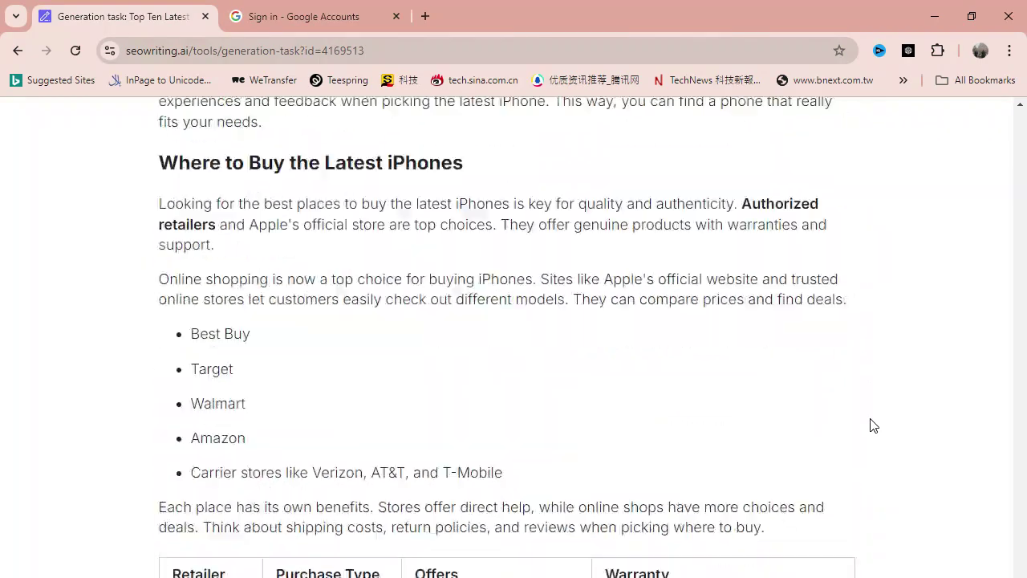
{"action": "scroll", "coordinate": [4, 321], "scroll_direction": "up", "scroll_amount": 20}
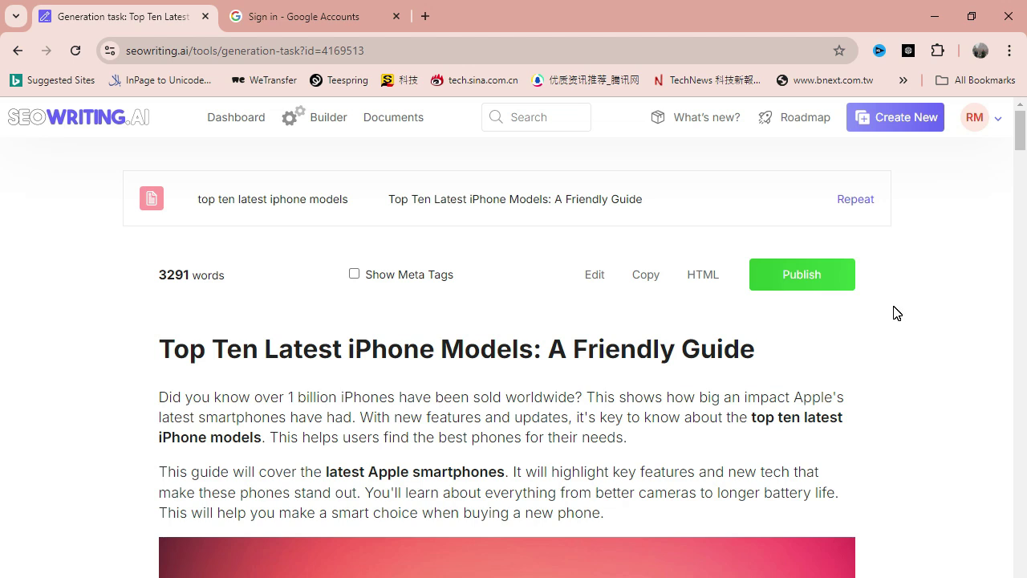
{"action": "left_click", "coordinate": [650, 277]}
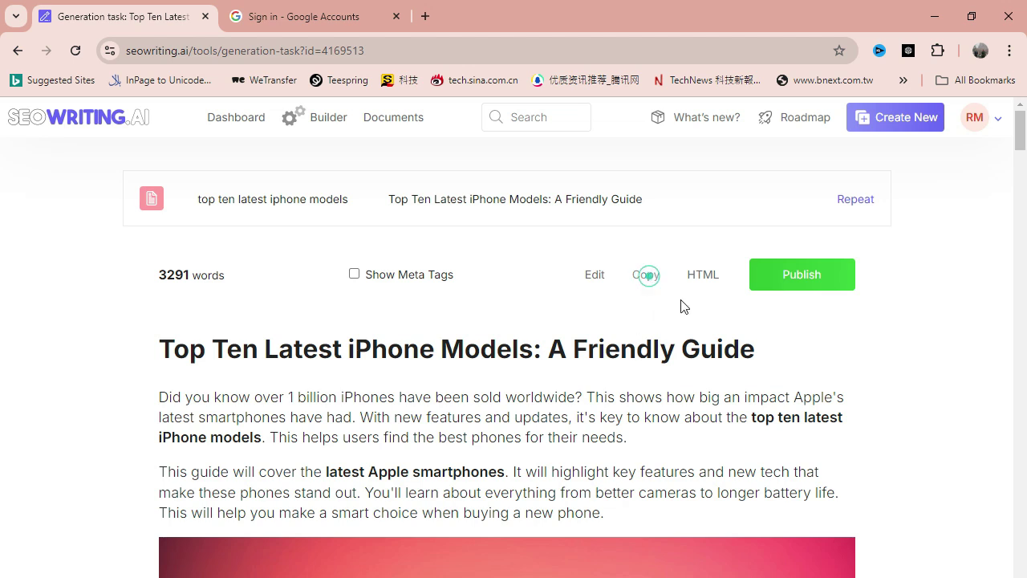